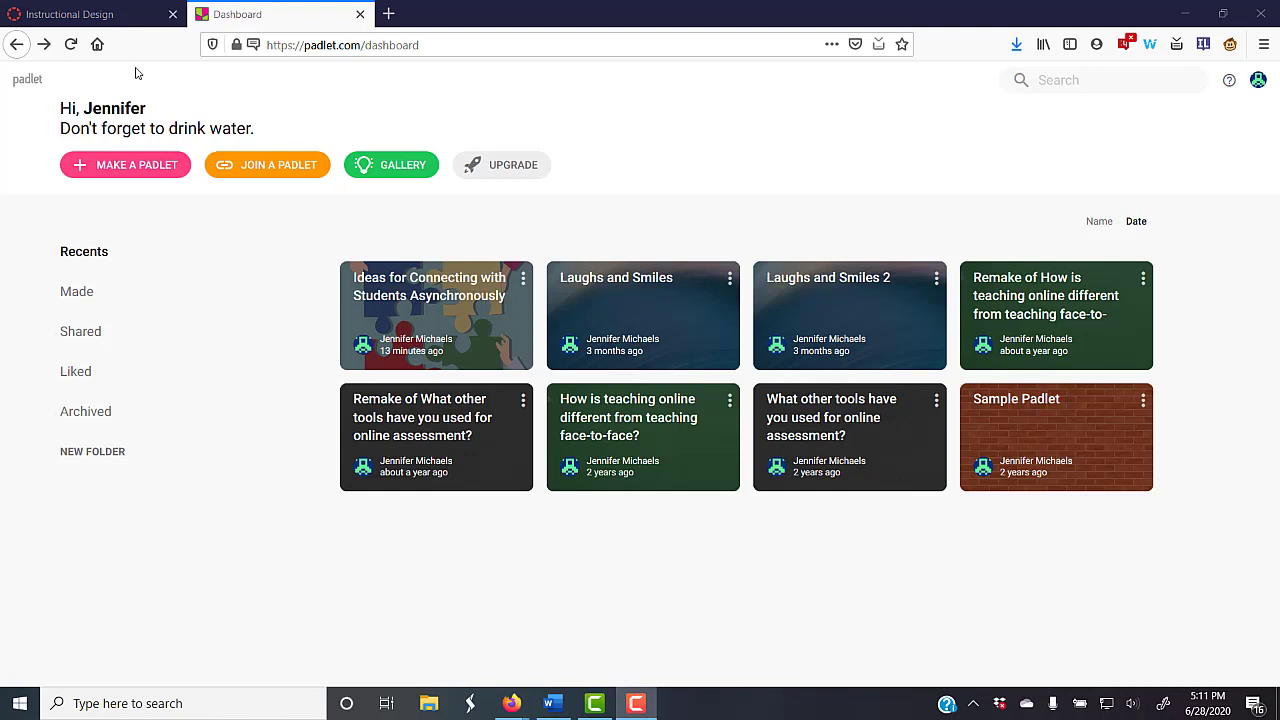
- Start a new padlet and choose the Wall layout
click(108, 170)
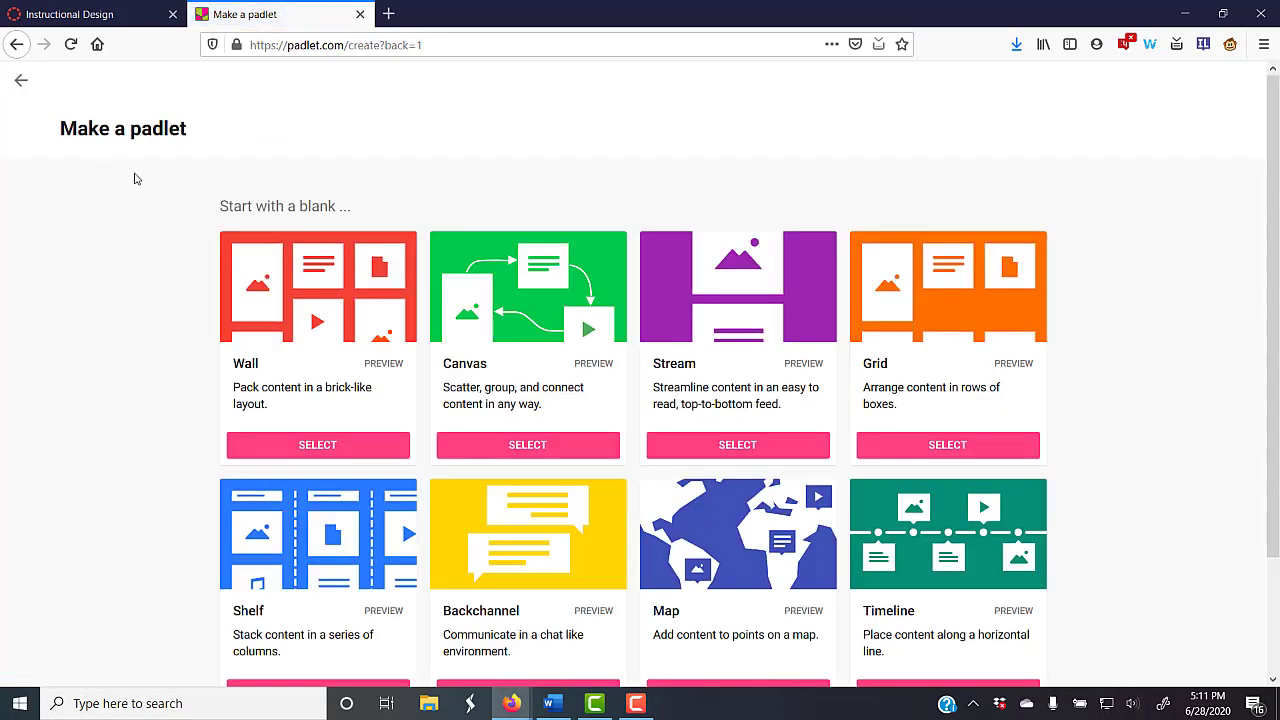
scroll(955, 350, down, 2)
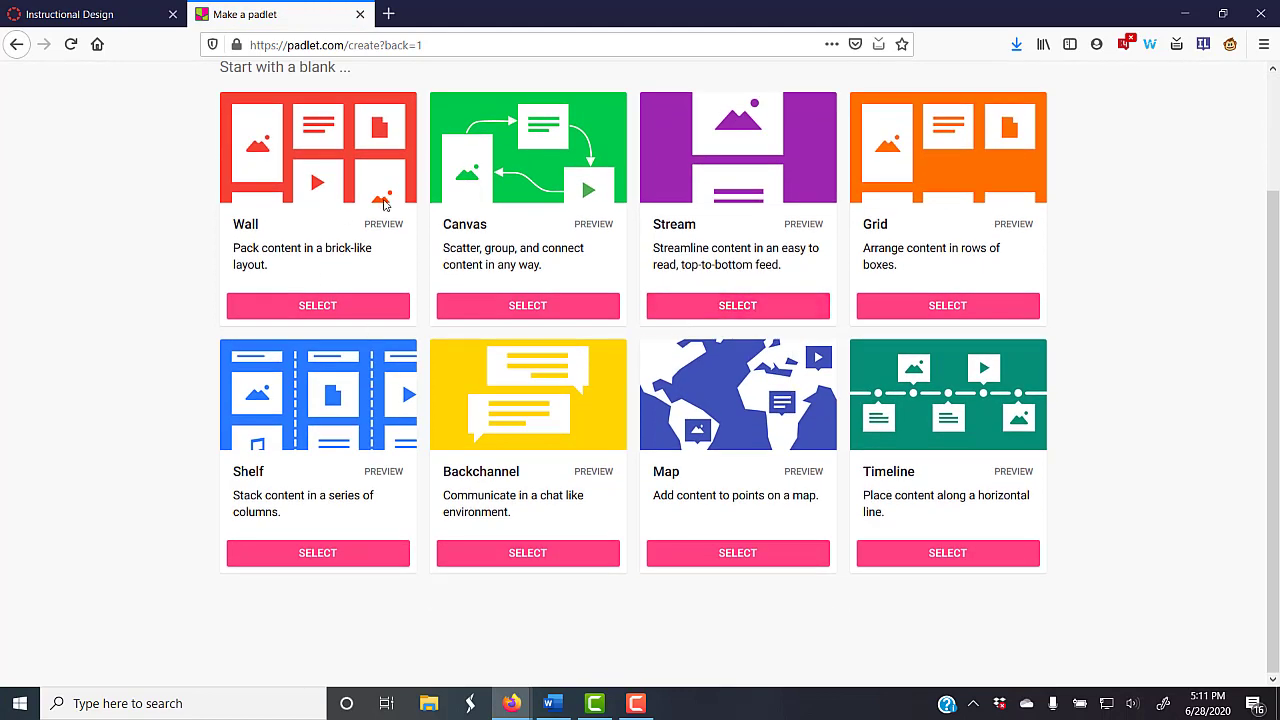
click(296, 304)
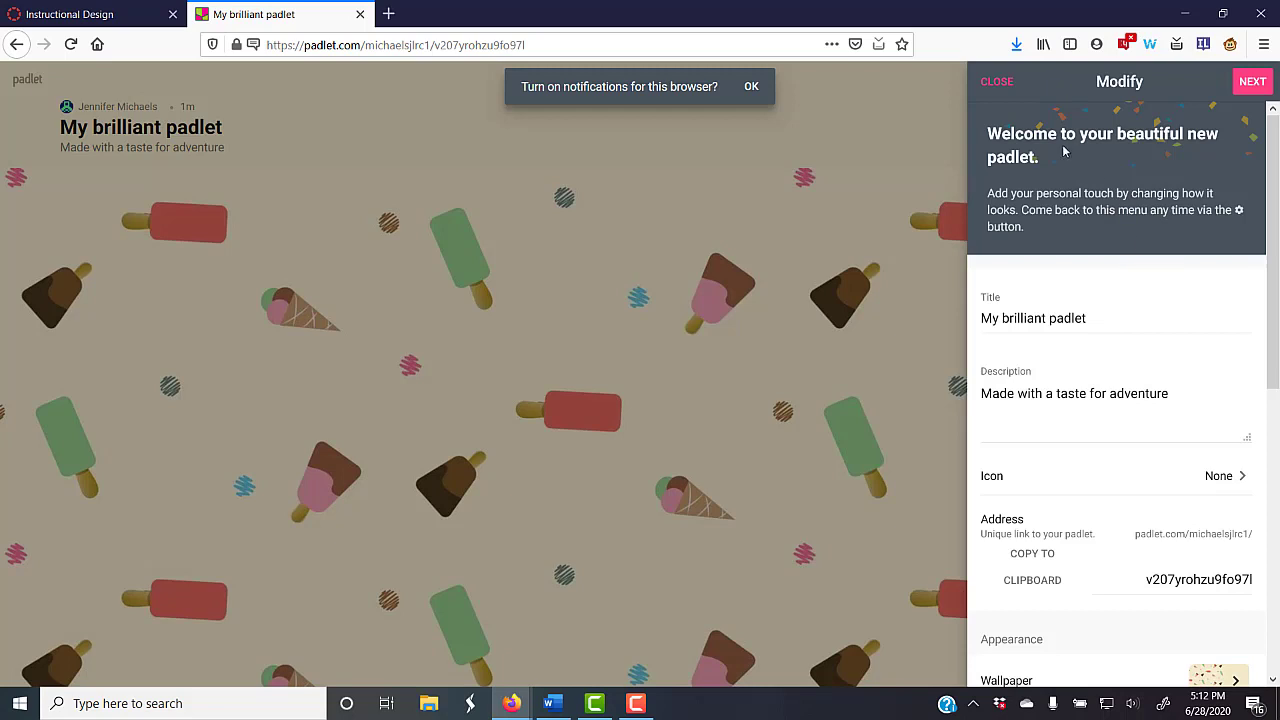
- Retitle the padlet 'Example Padlet' with description 'To show you how to do it'
drag(1115, 324, 934, 320)
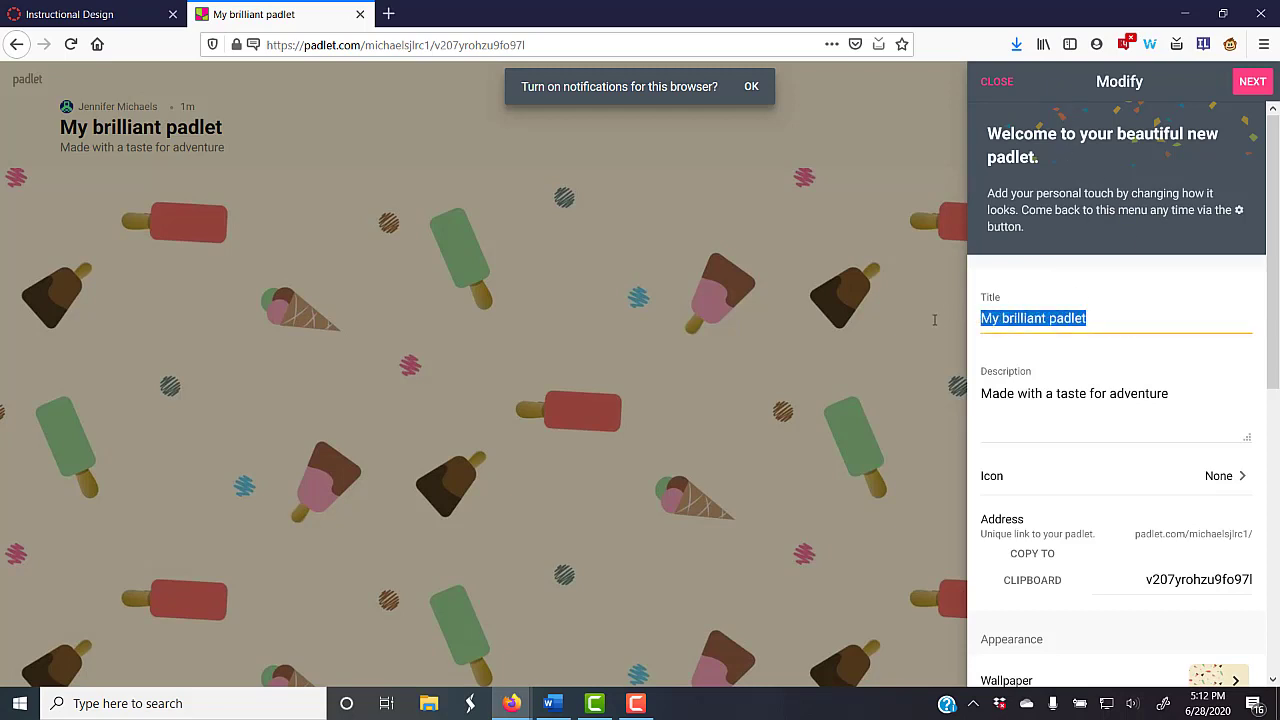
text(Exam)
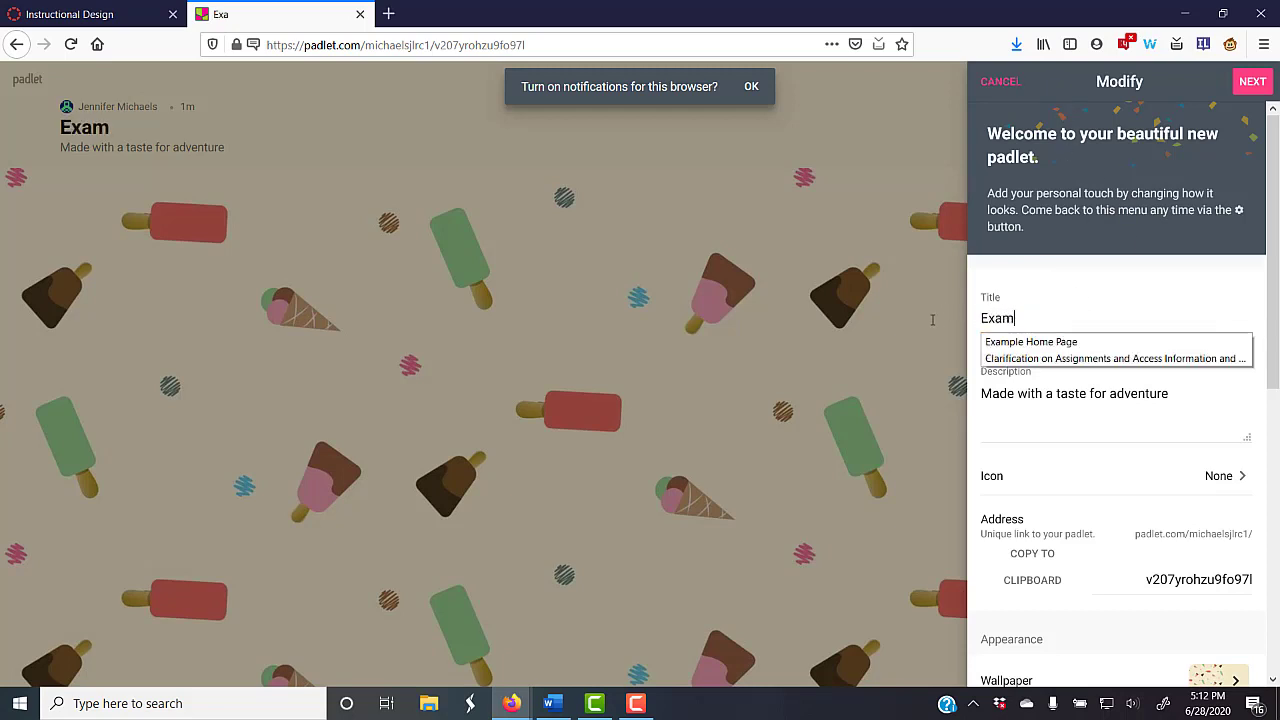
text(ple Padl)
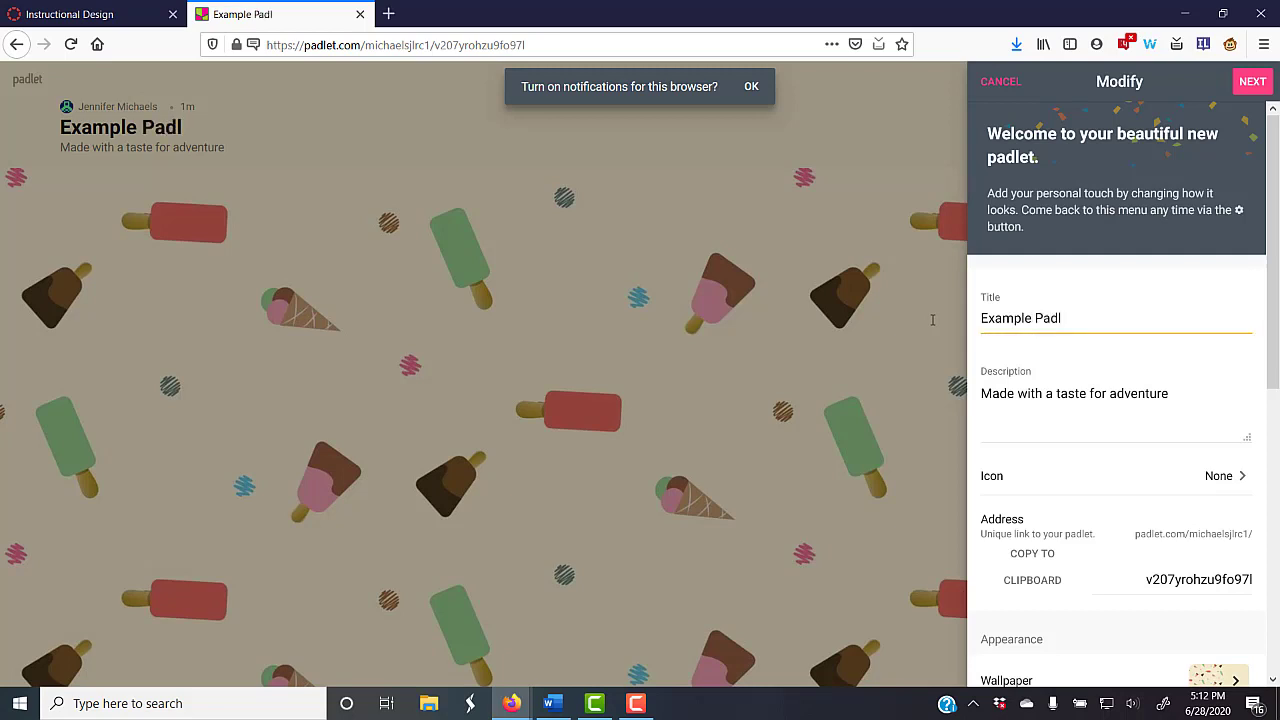
text(et)
drag(1168, 393, 968, 408)
text(T)
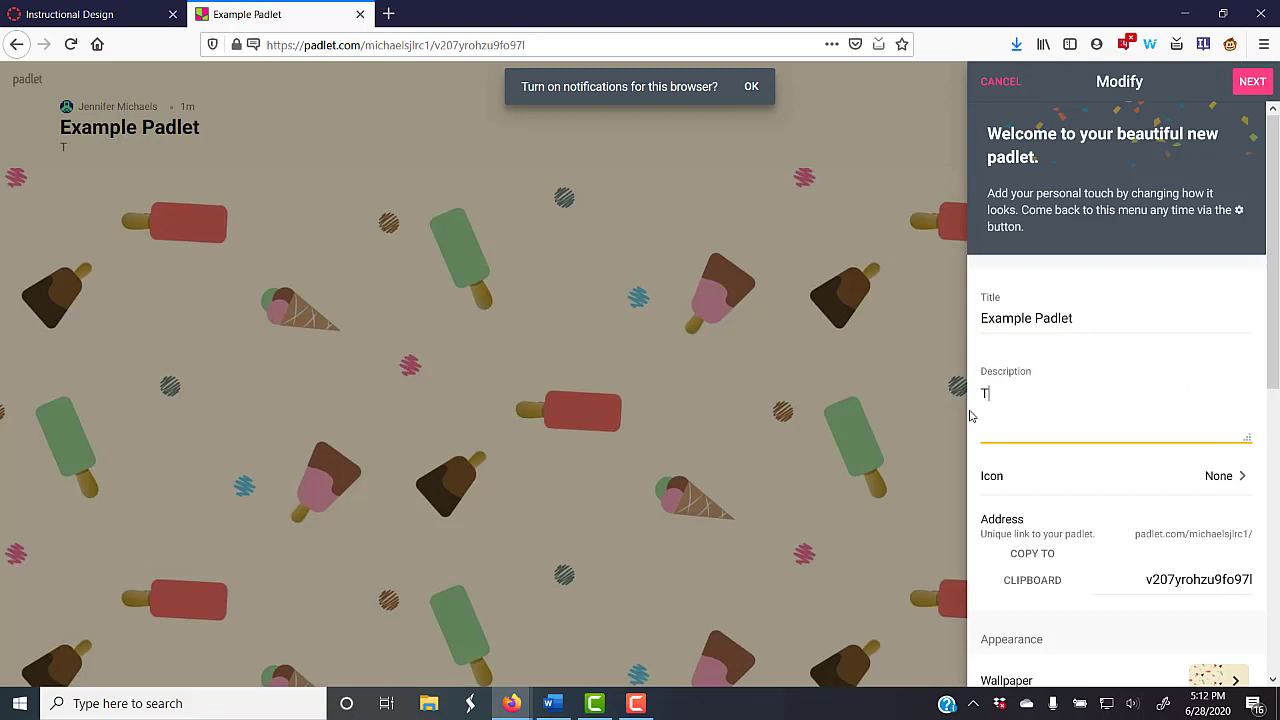
text(o show you how to do it)
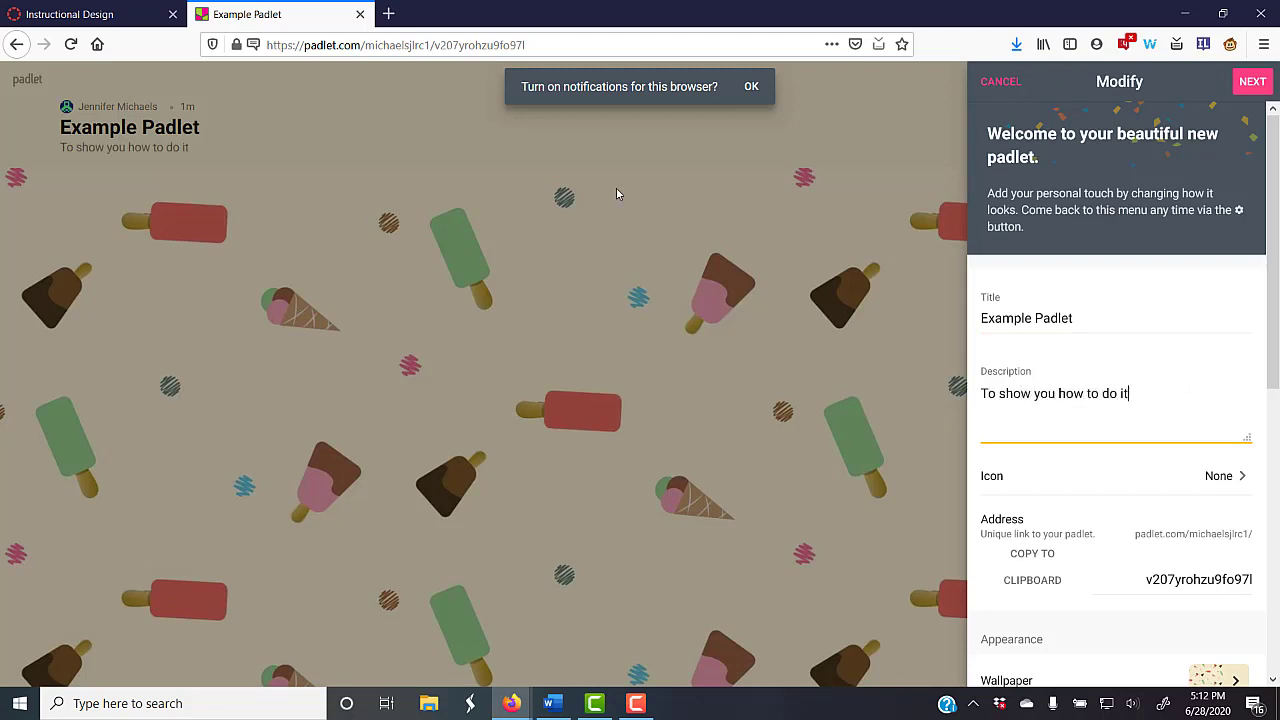
- Set the padlet's icon to the grinning emoji
click(1227, 476)
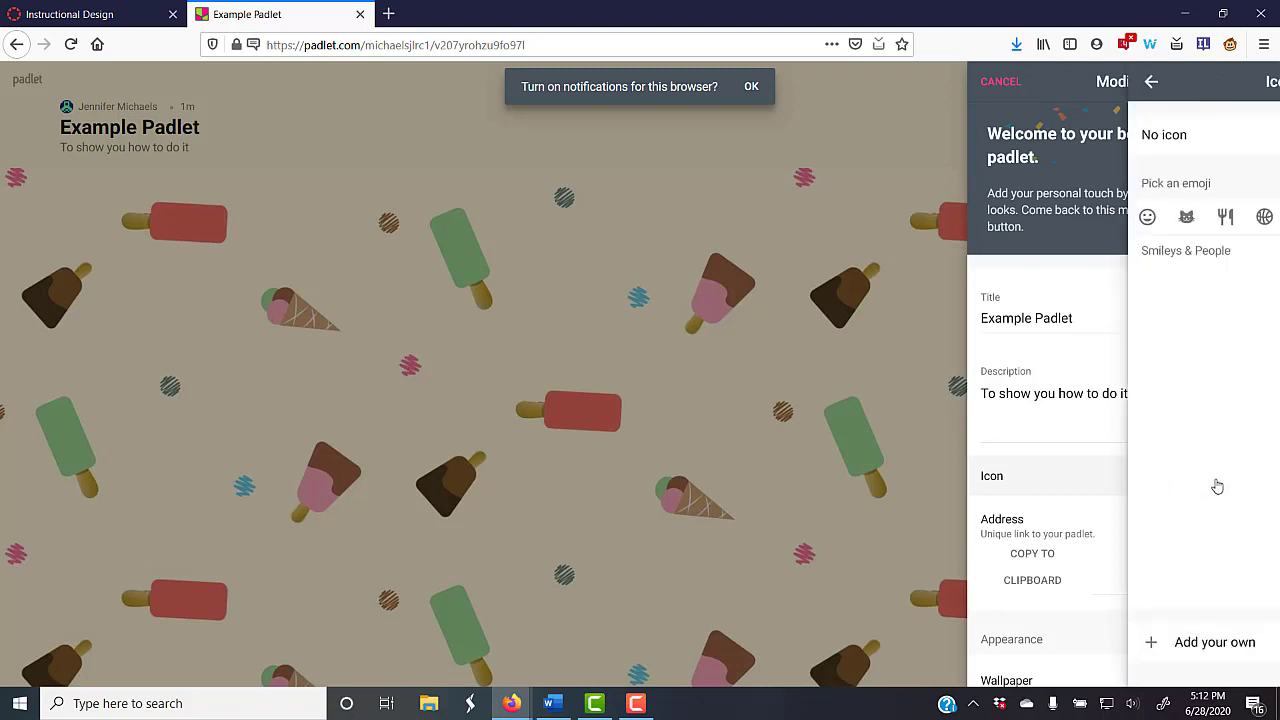
click(1089, 305)
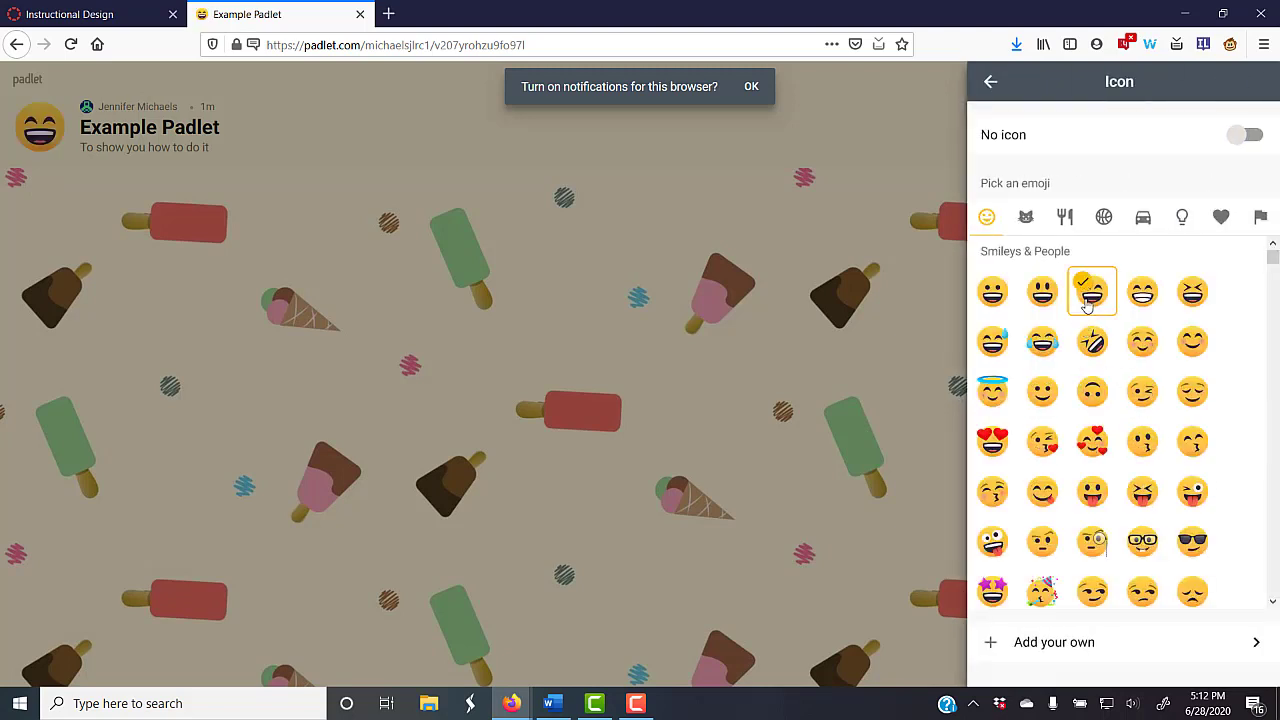
click(990, 81)
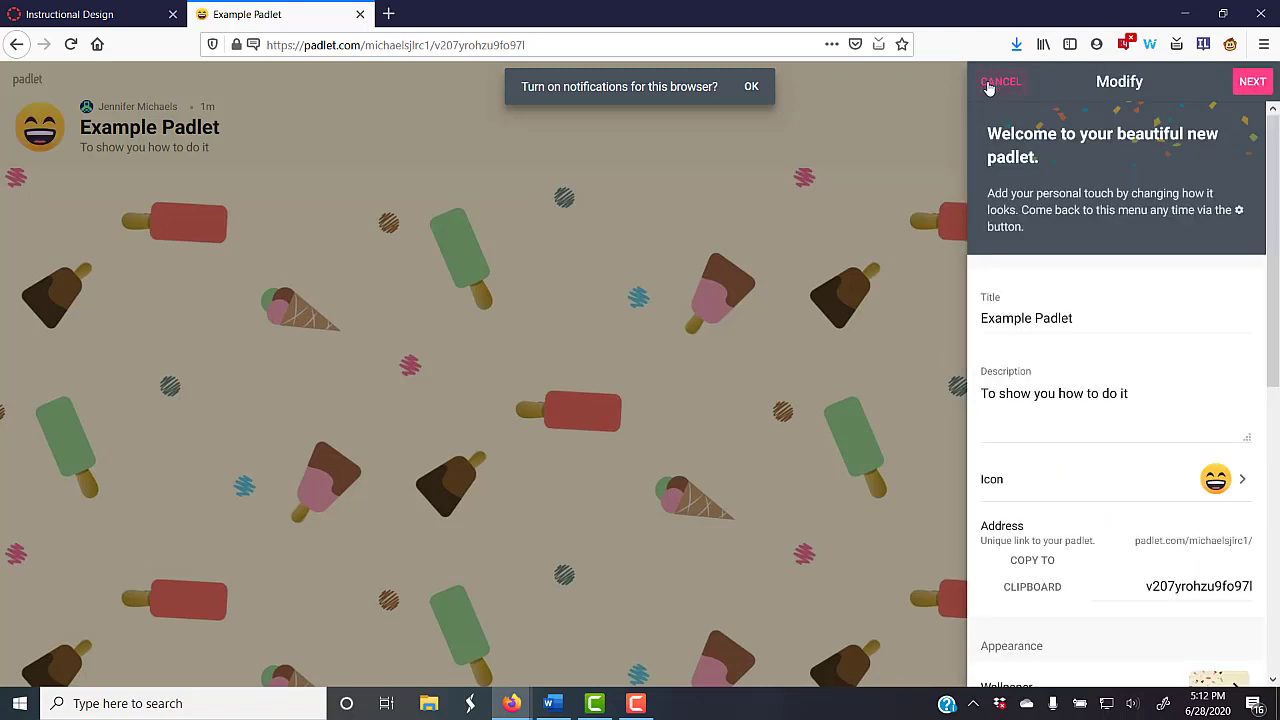
- Replace the ice-cream wallpaper with the Notebook picture wallpaper
scroll(1100, 400, down, 2)
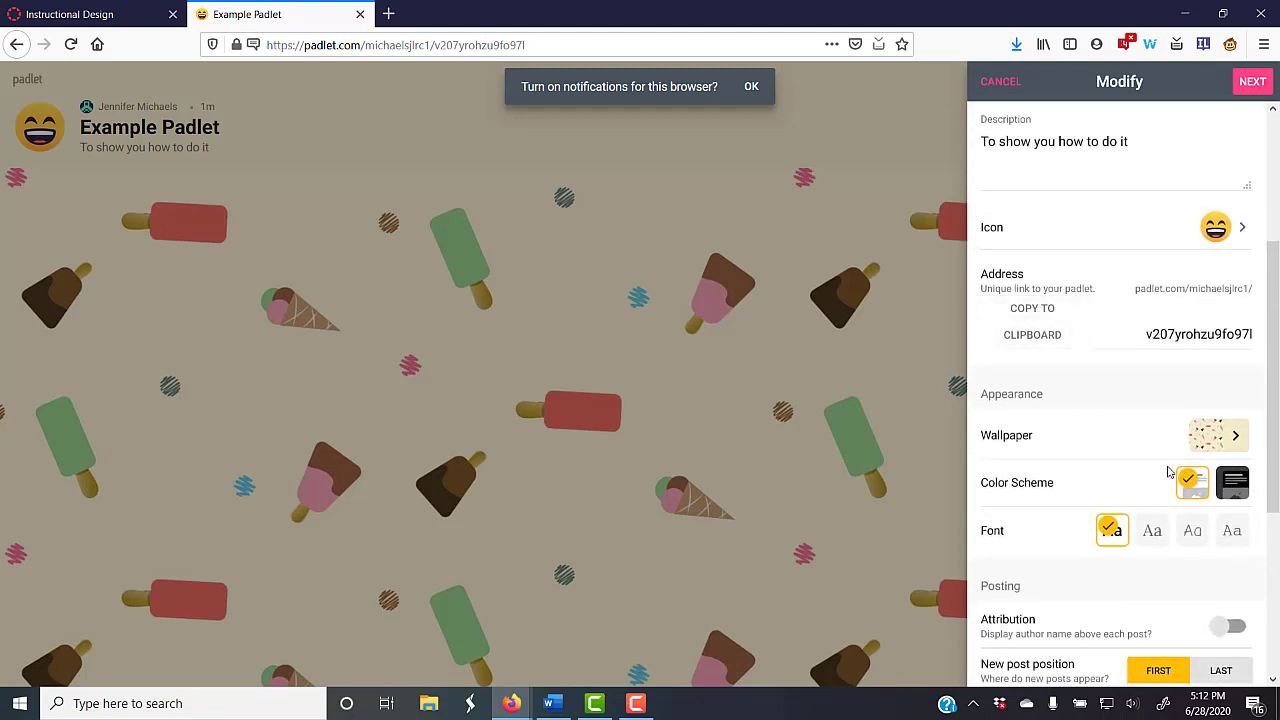
click(1224, 437)
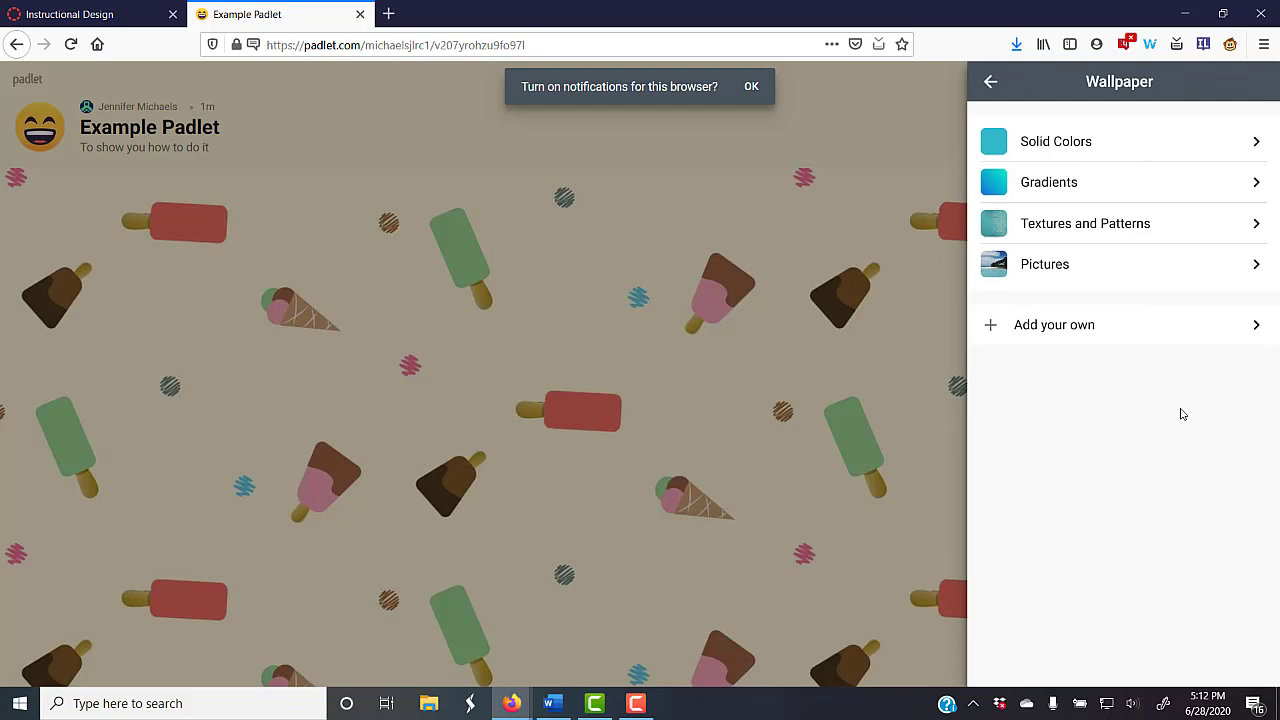
click(1109, 277)
scroll(1100, 390, down, 3)
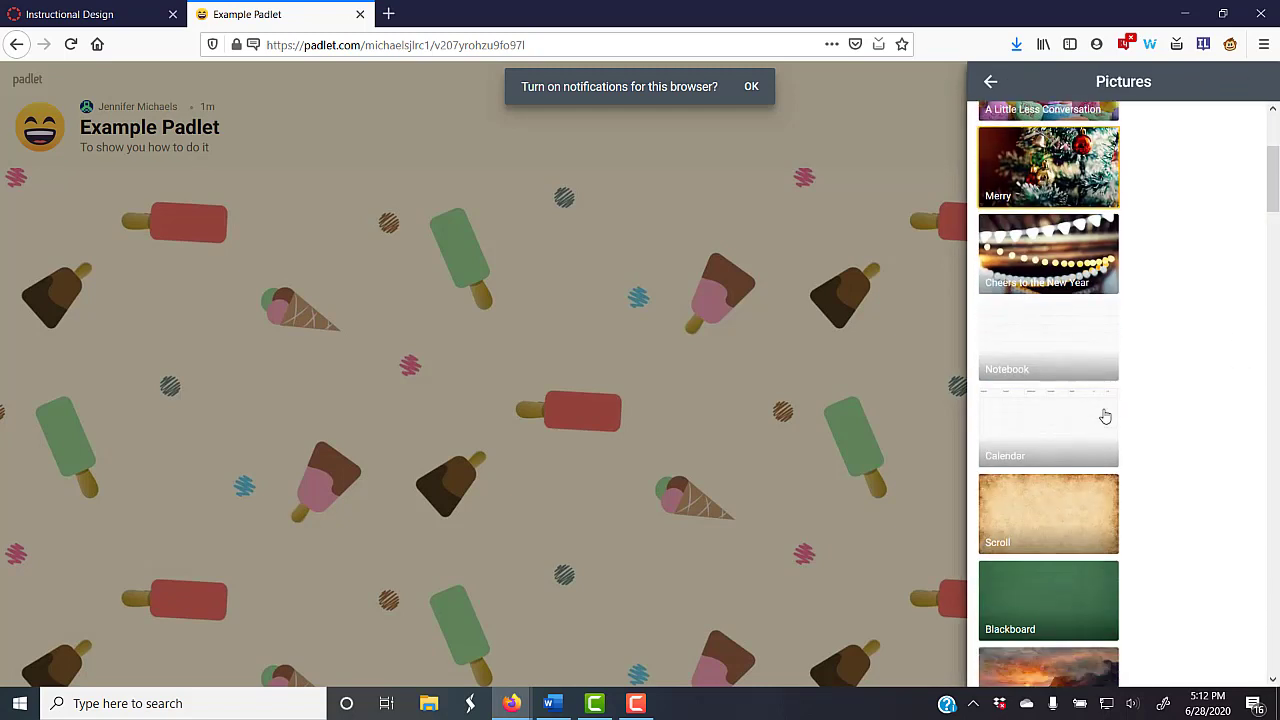
click(1032, 335)
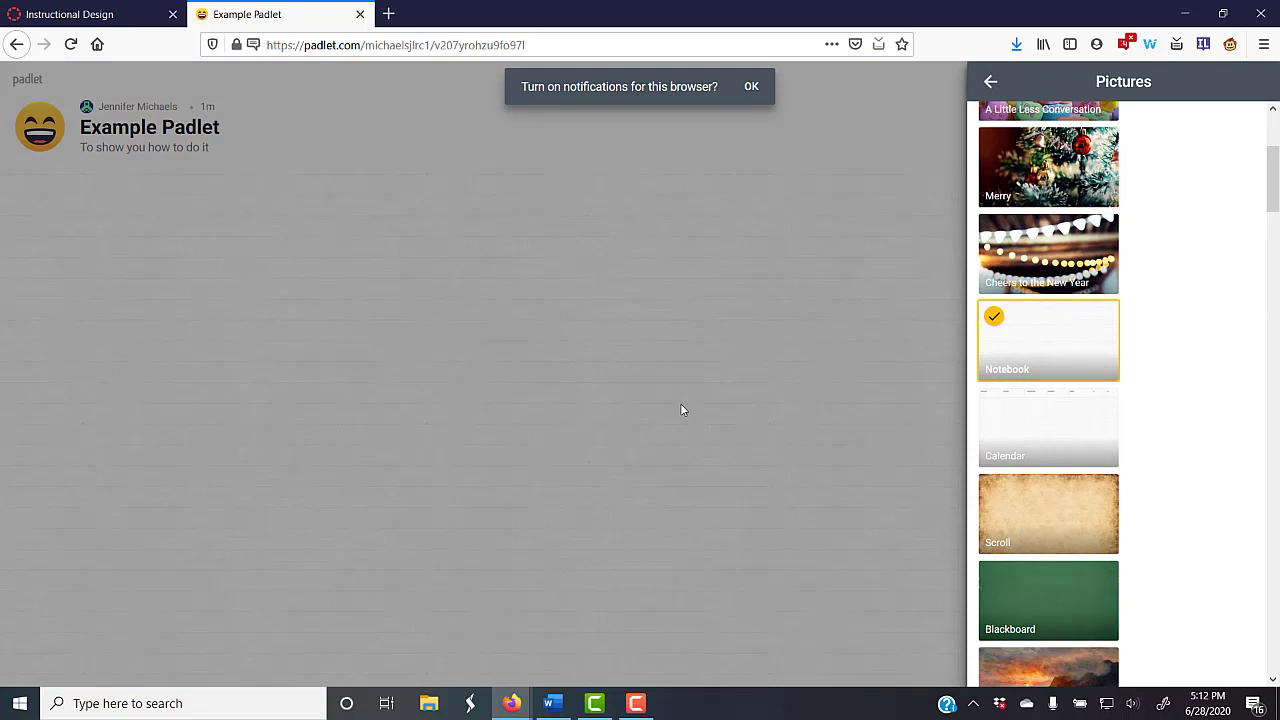
click(991, 90)
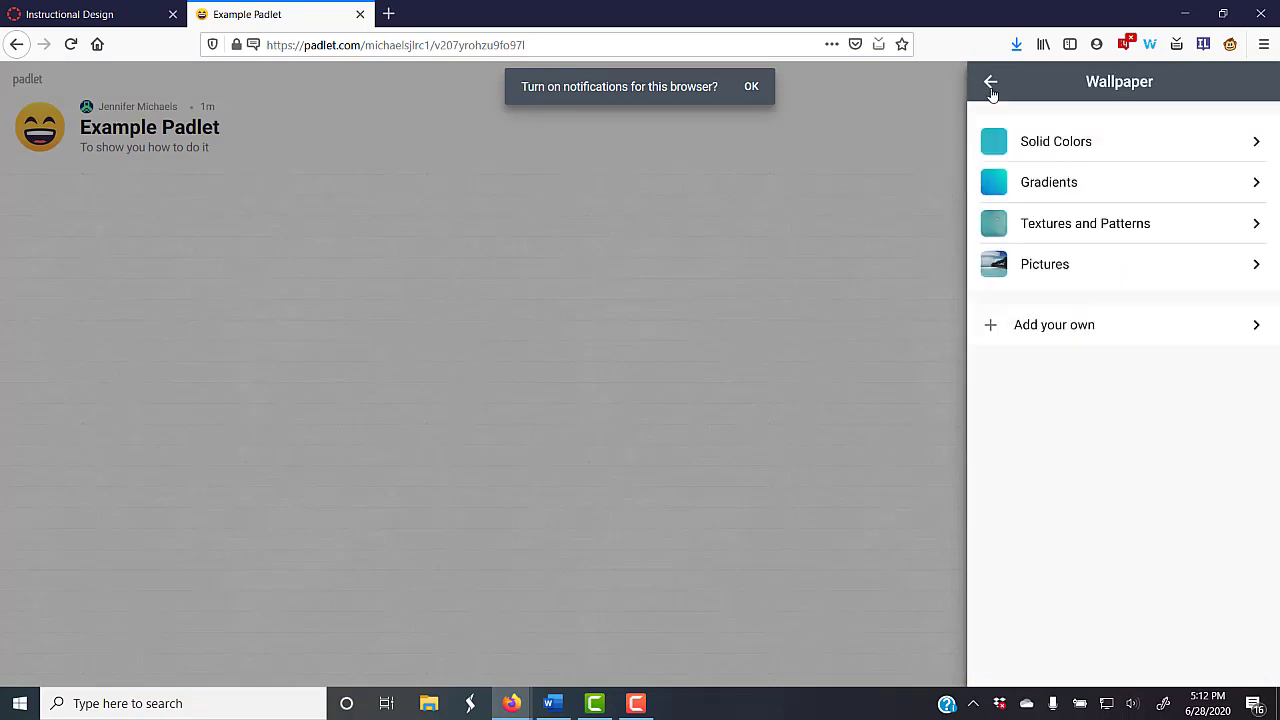
click(990, 88)
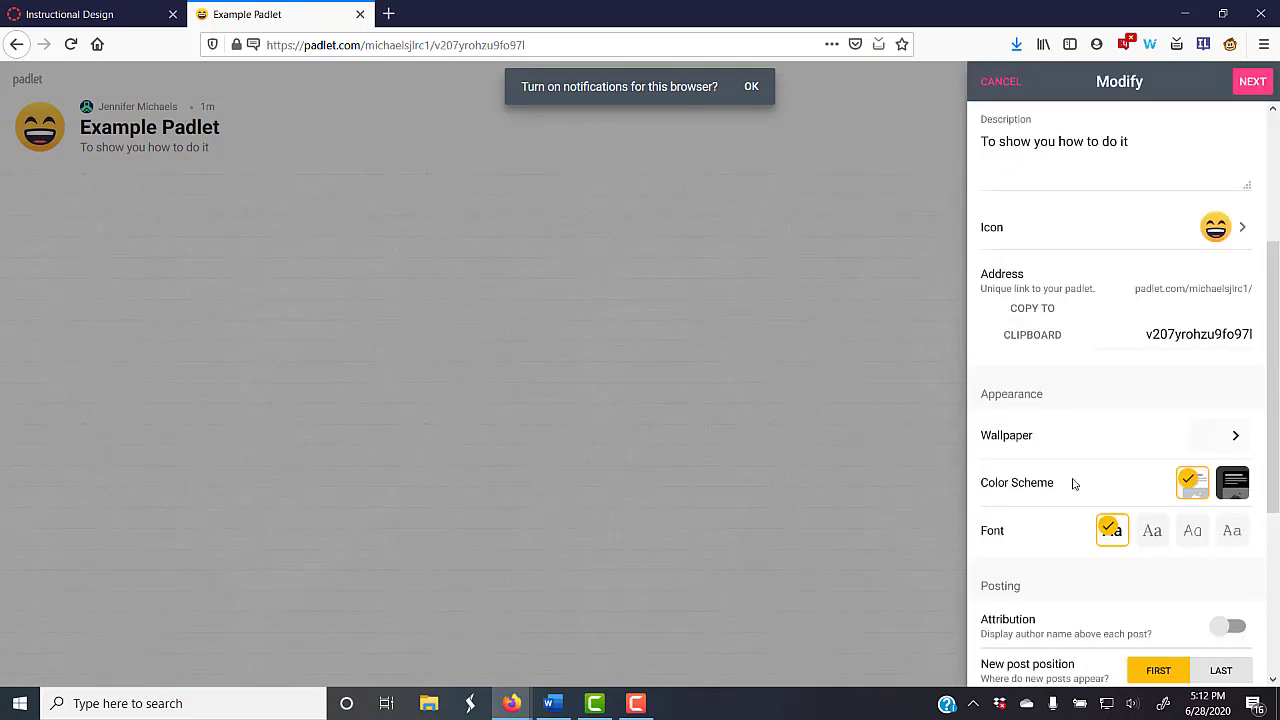
- Turn on author attribution and comments, and set post reactions to Like
scroll(1045, 488, down, 2)
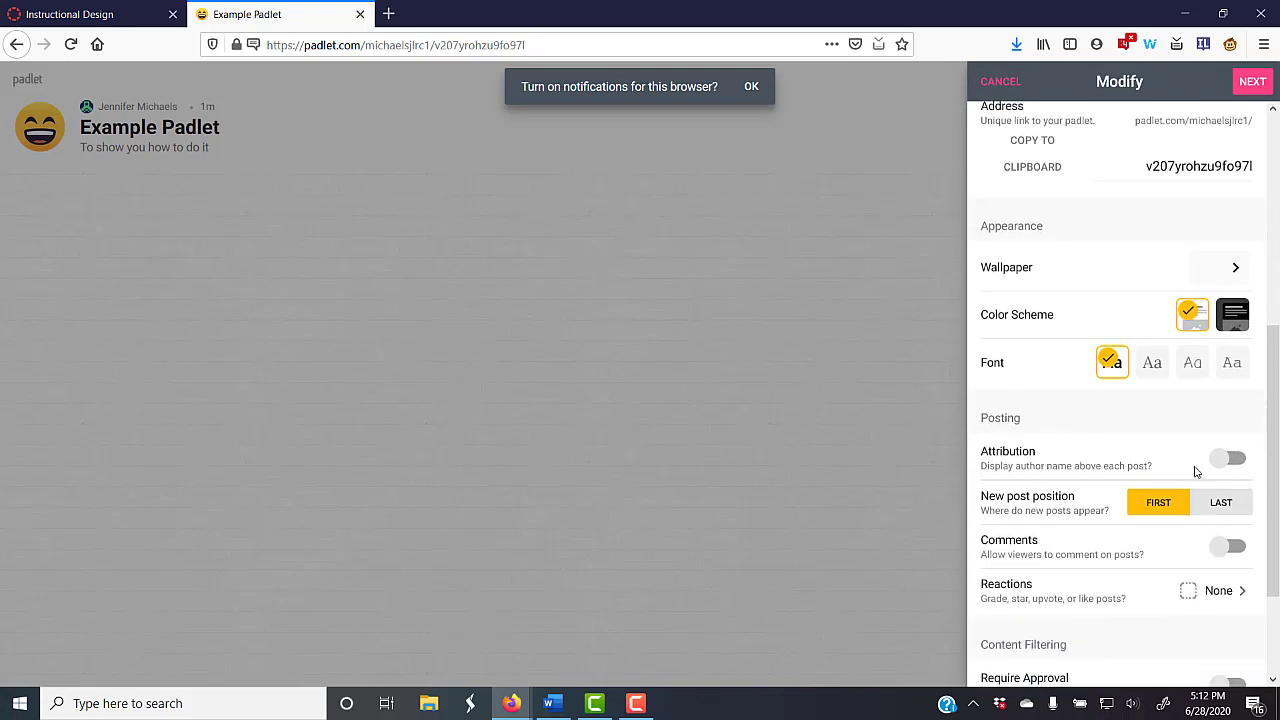
scroll(1200, 460, down, 1)
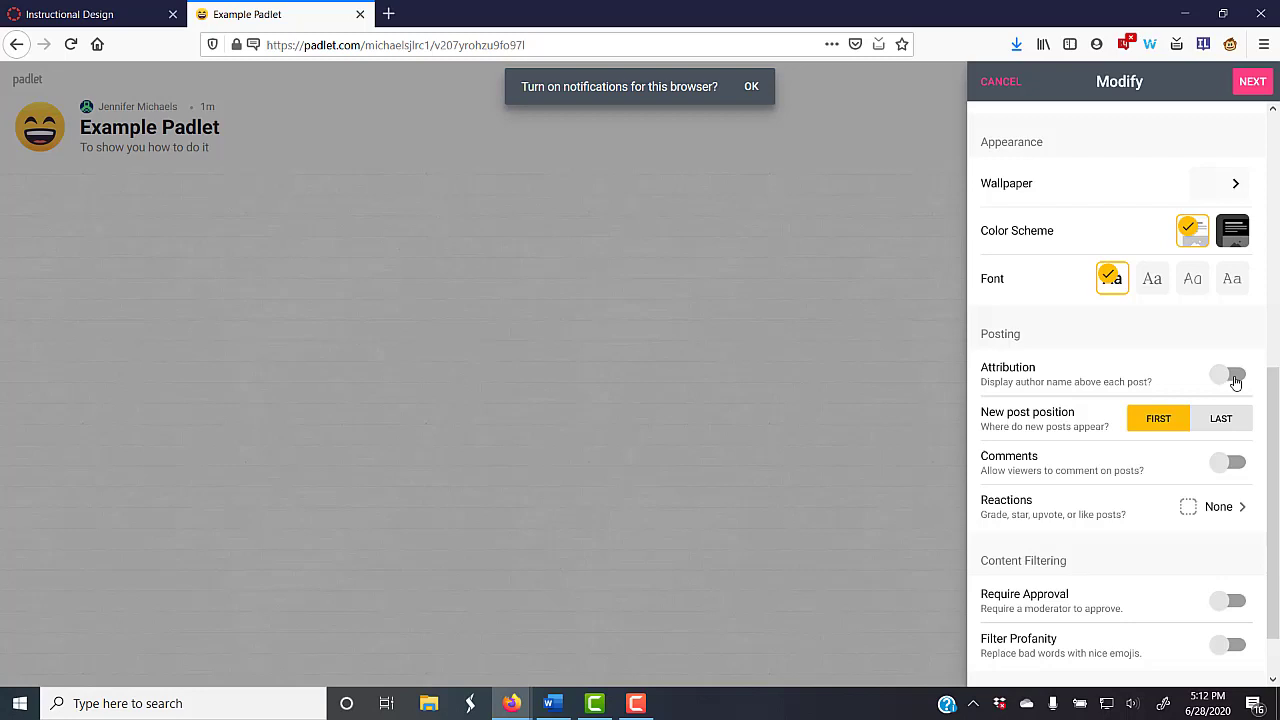
click(1236, 378)
click(1231, 466)
click(1233, 507)
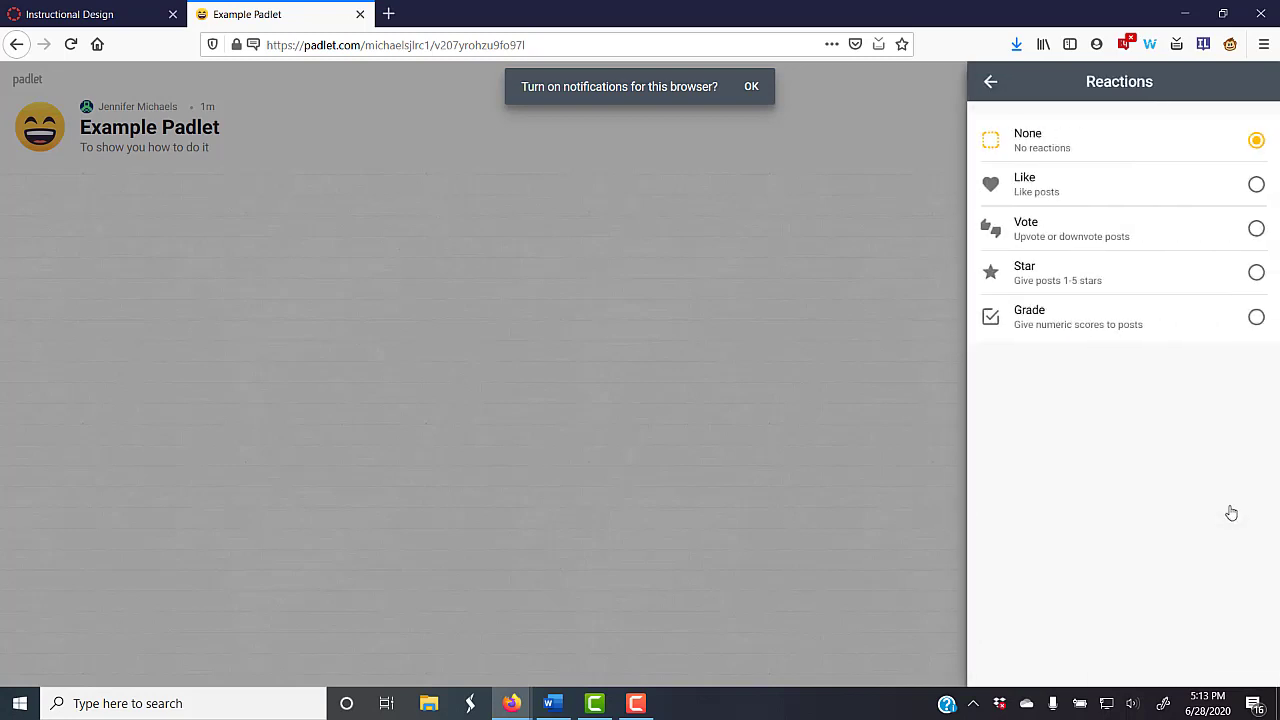
click(1256, 186)
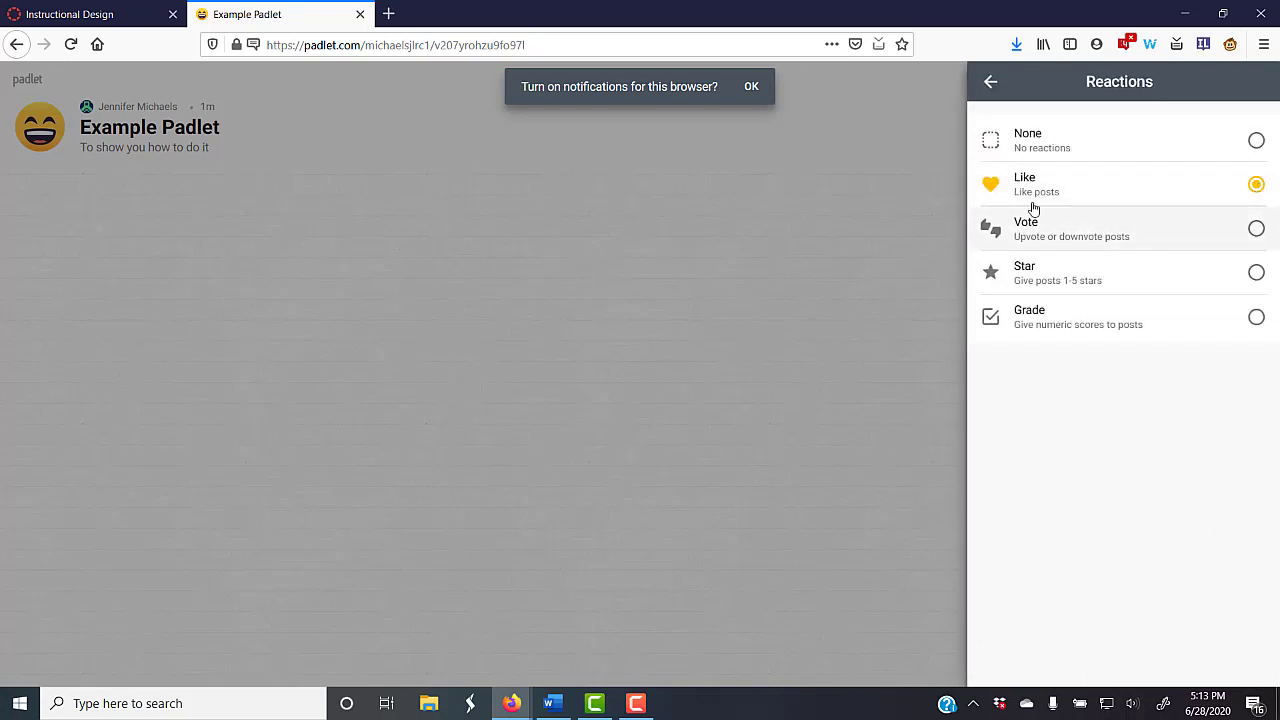
click(991, 83)
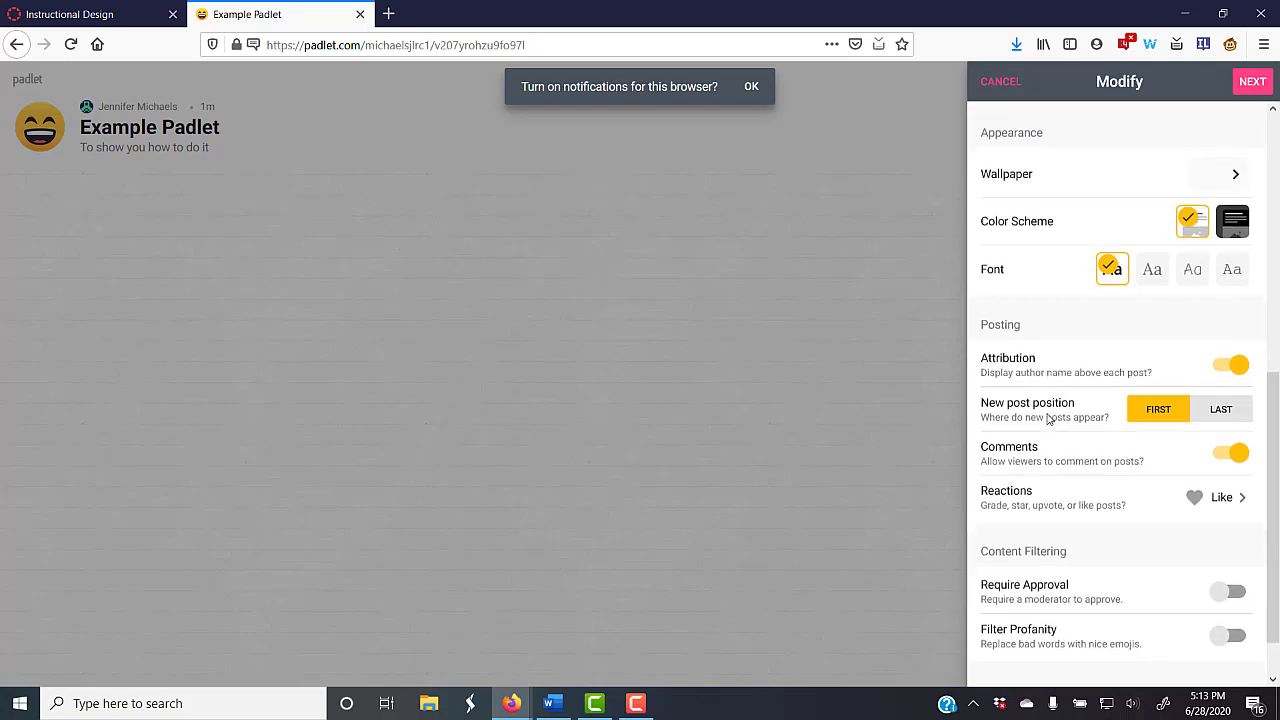
scroll(1050, 410, down, 1)
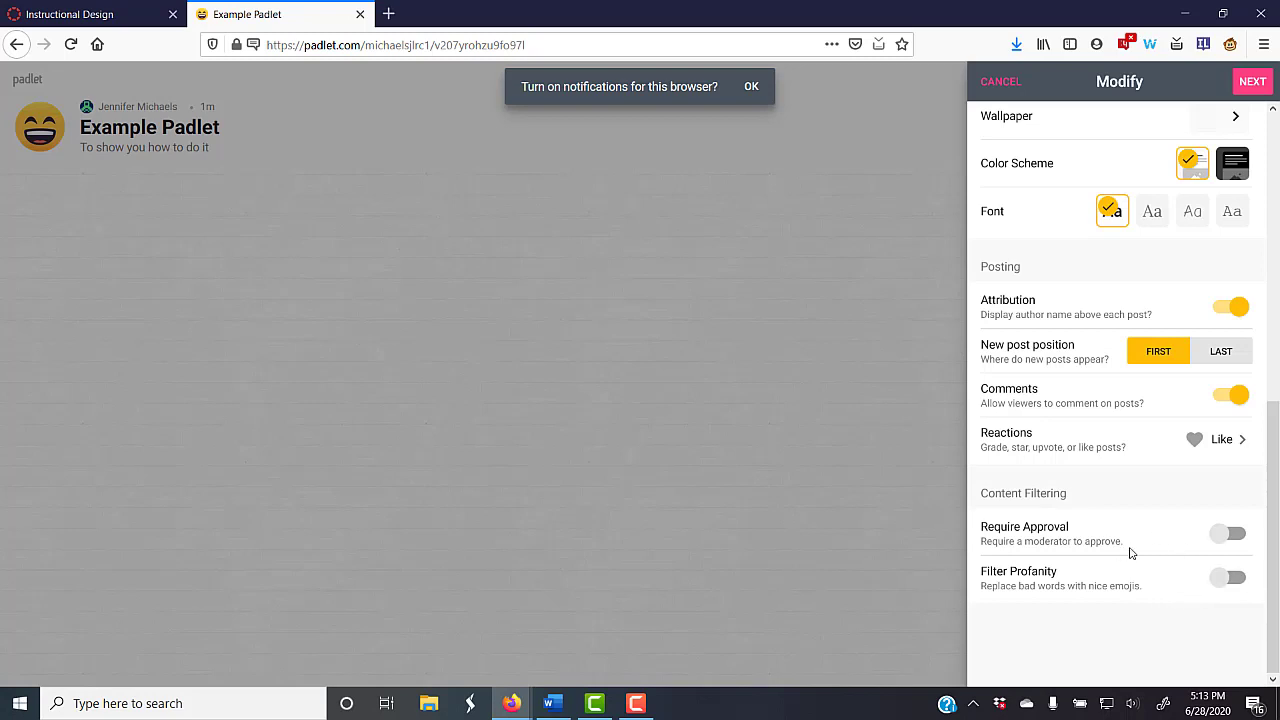
scroll(1064, 510, up, 5)
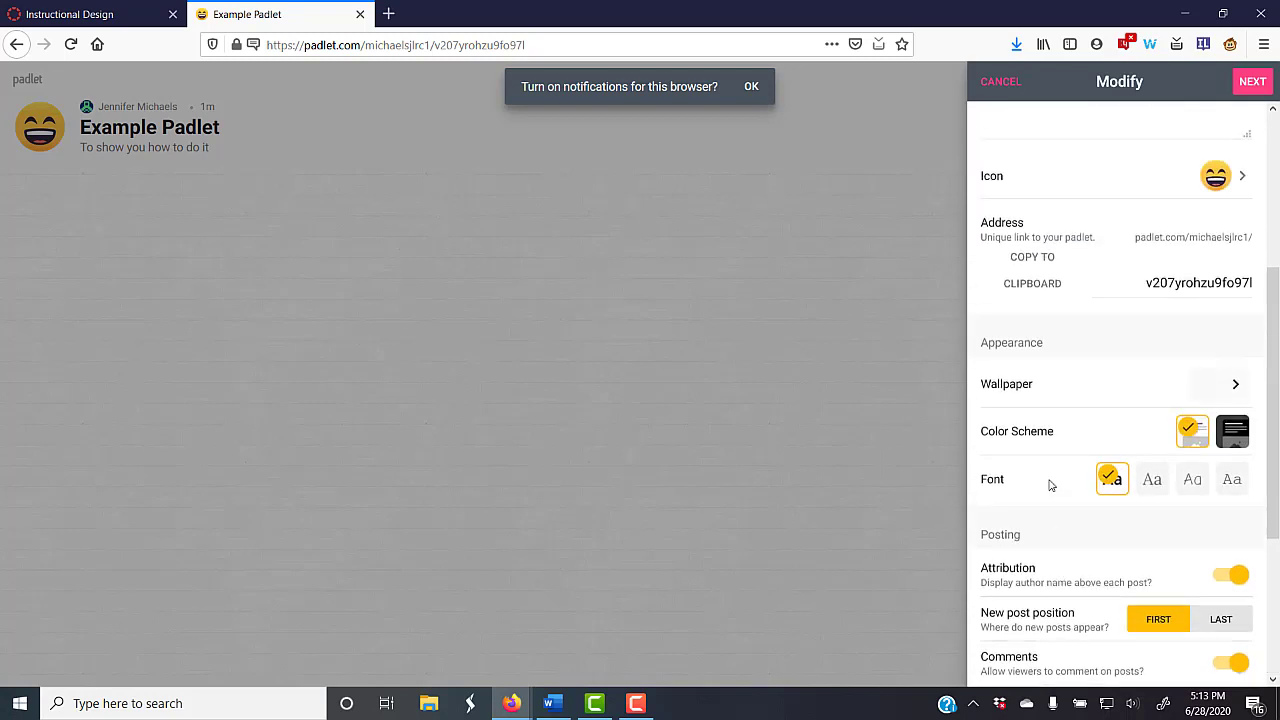
- Finish the padlet setup and copy the Example Padlet link from the Share panel
click(1253, 83)
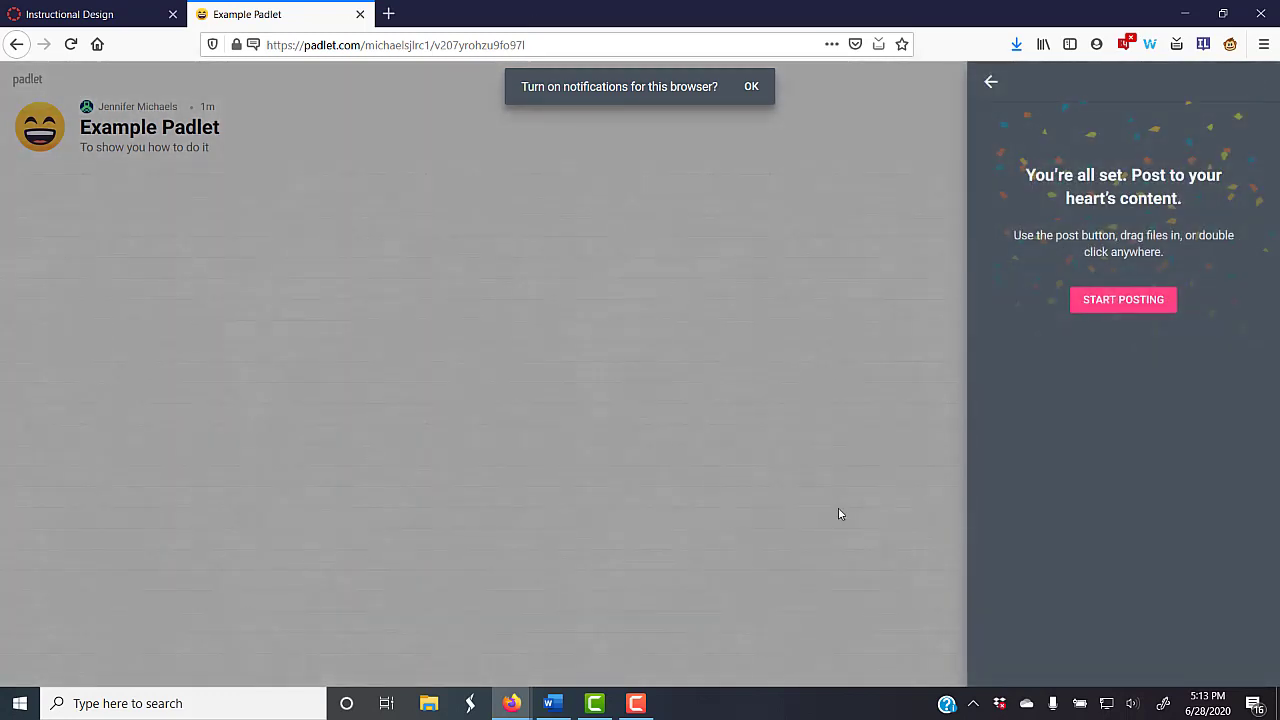
click(1134, 300)
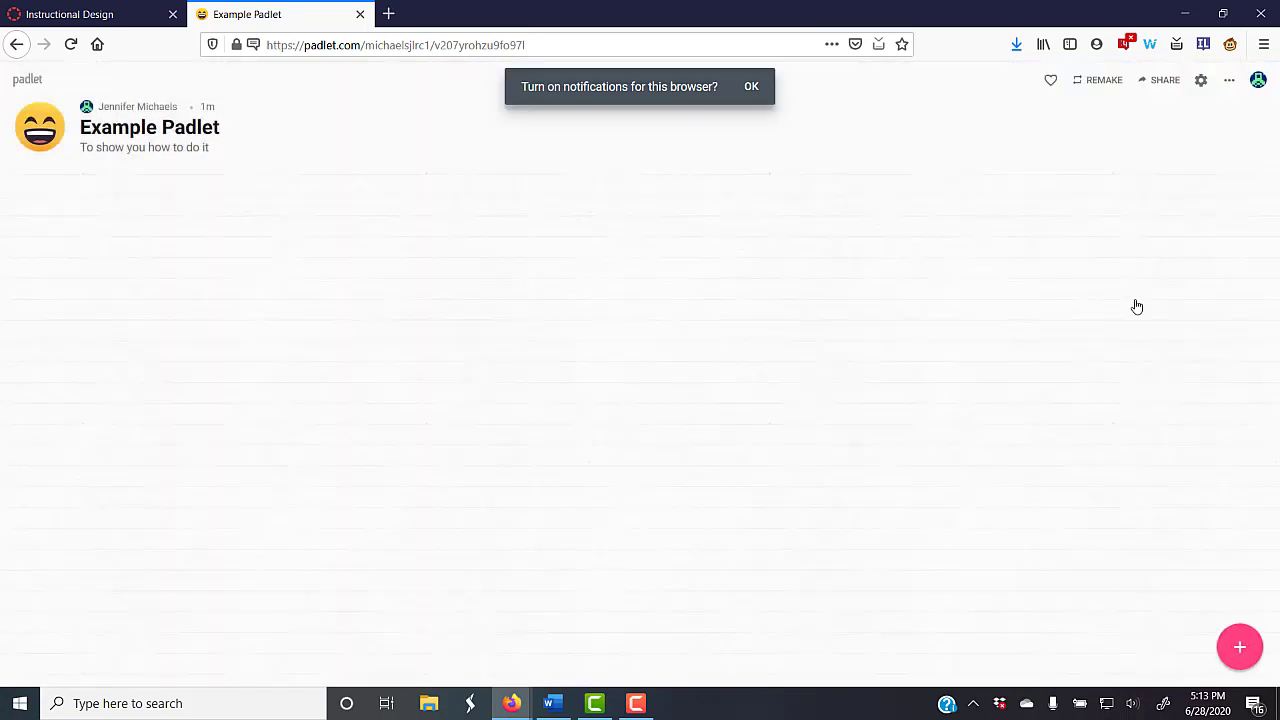
click(1160, 81)
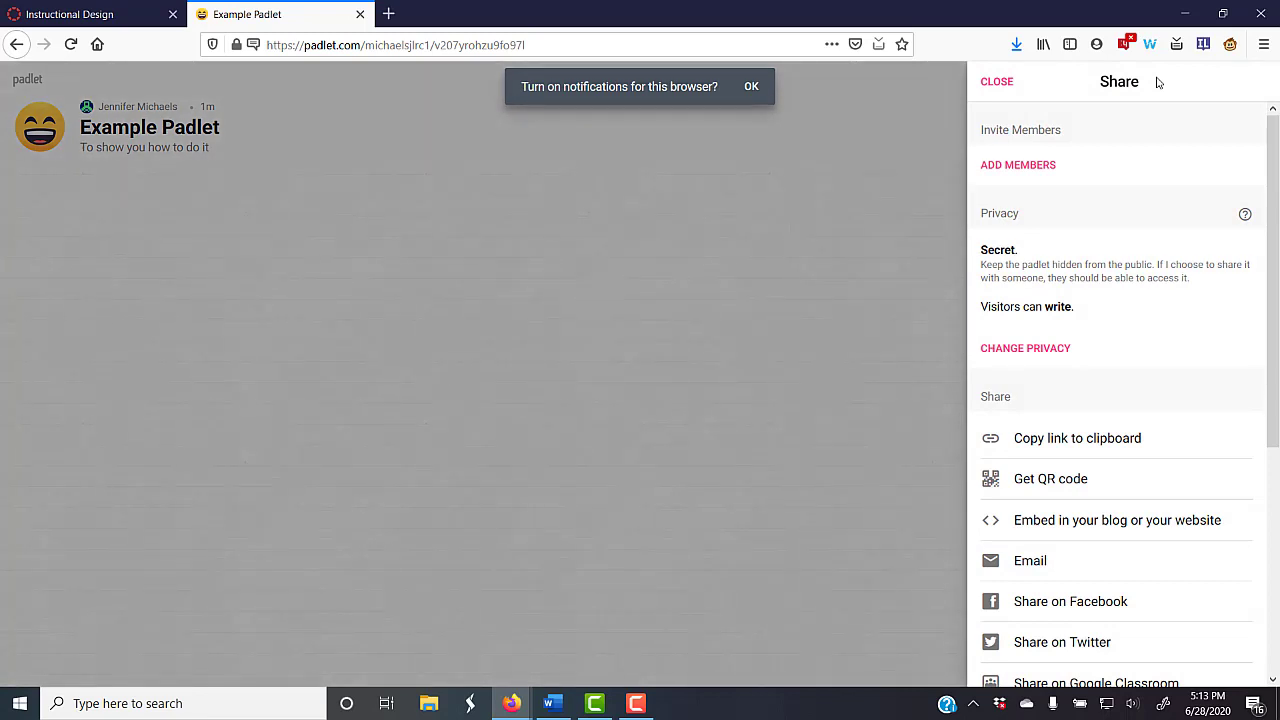
click(1089, 443)
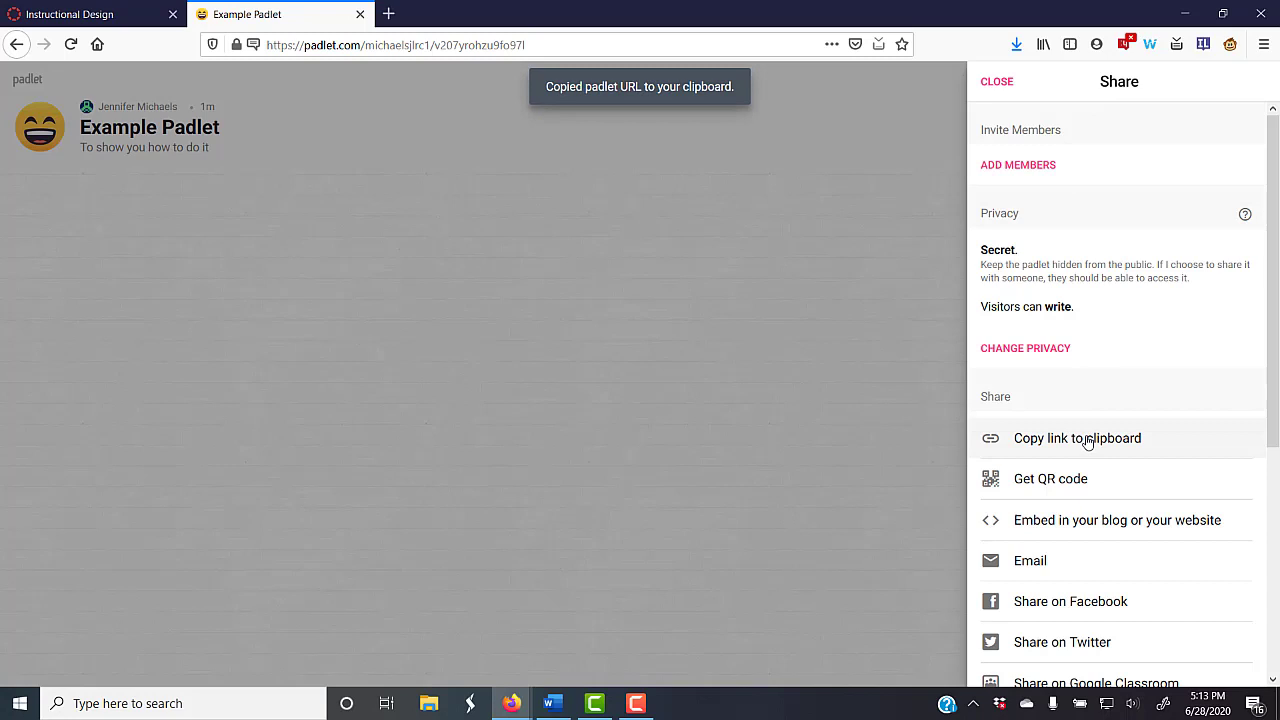
- Add a new assignment named 'Padlet' to the Welcome and Getting Started module and open it
click(53, 18)
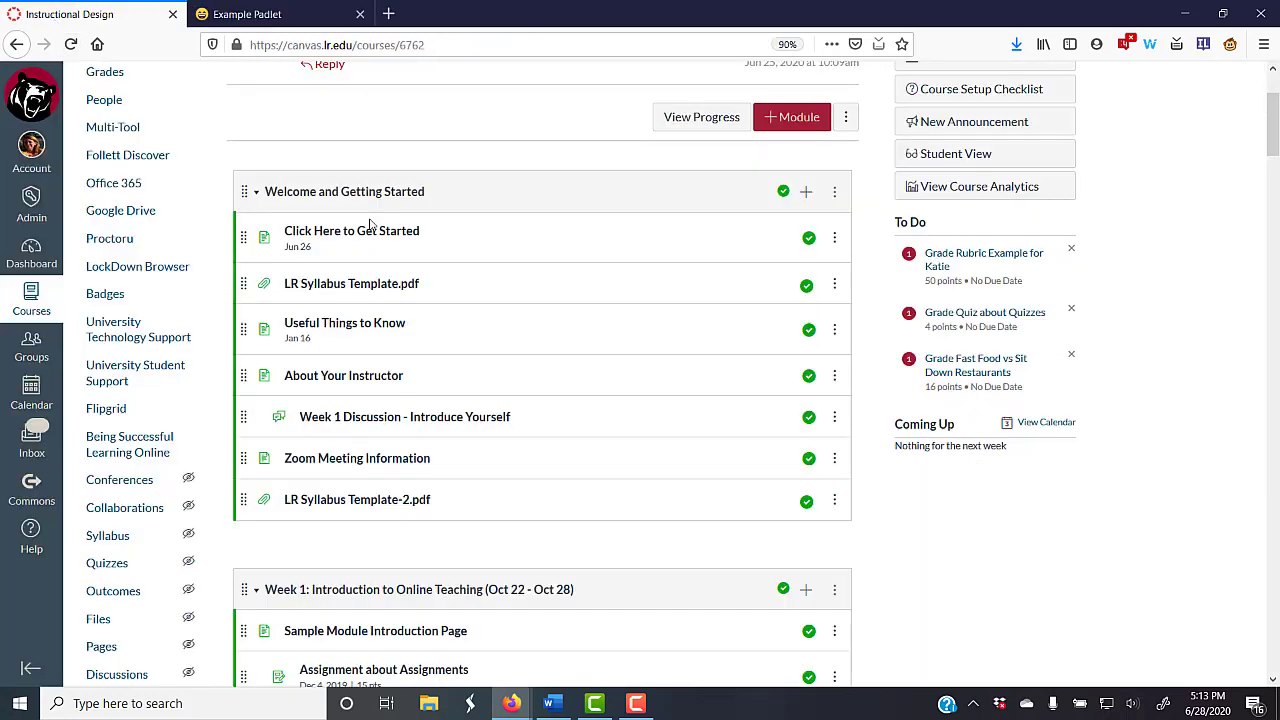
click(807, 195)
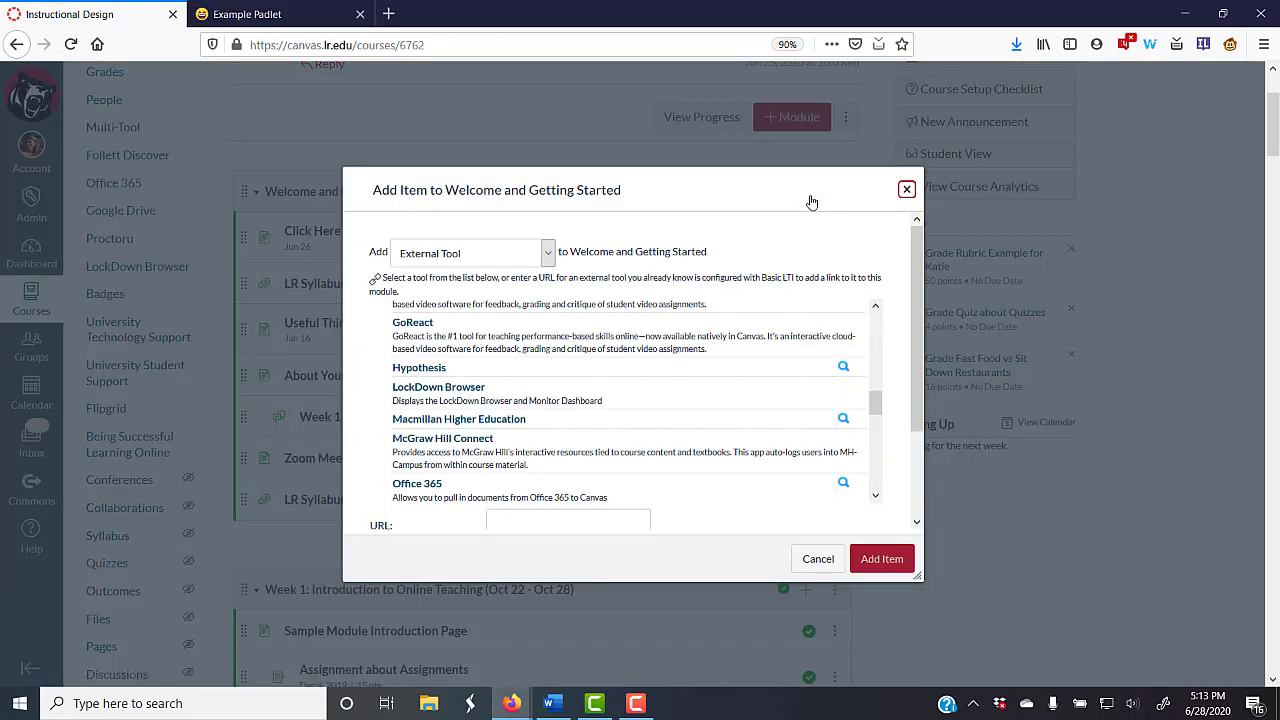
click(545, 253)
click(507, 282)
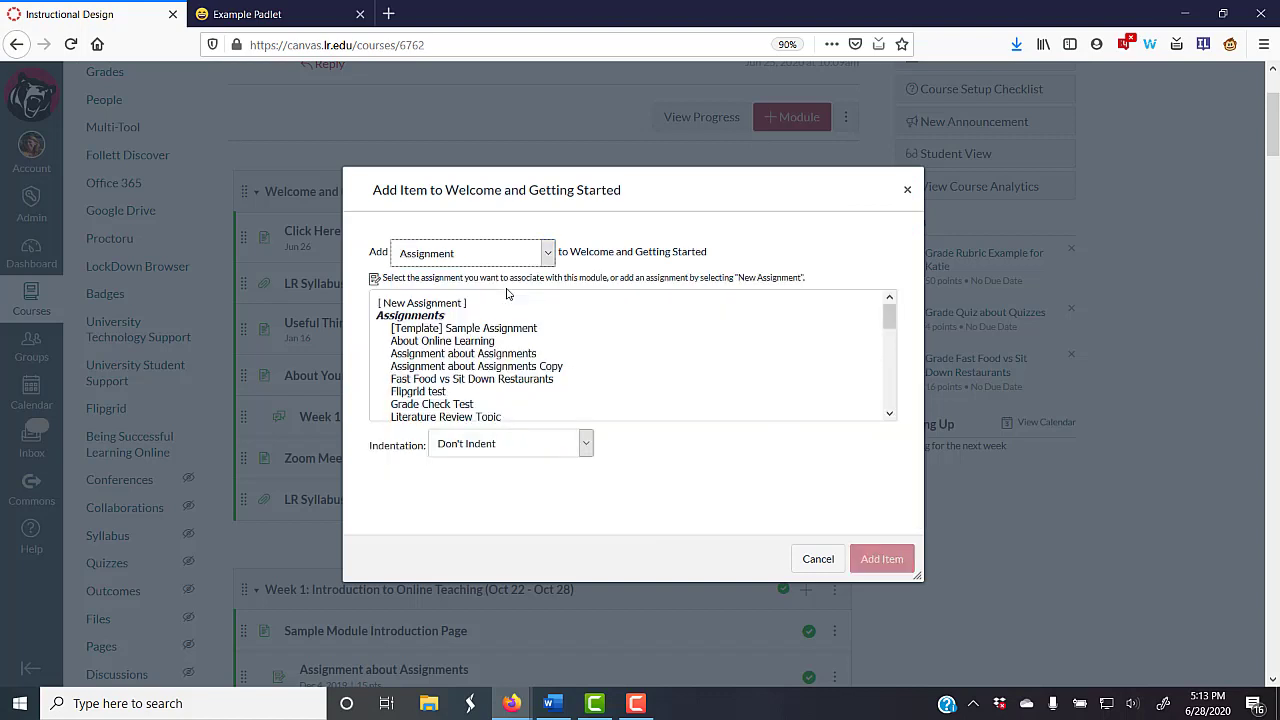
click(459, 306)
click(478, 446)
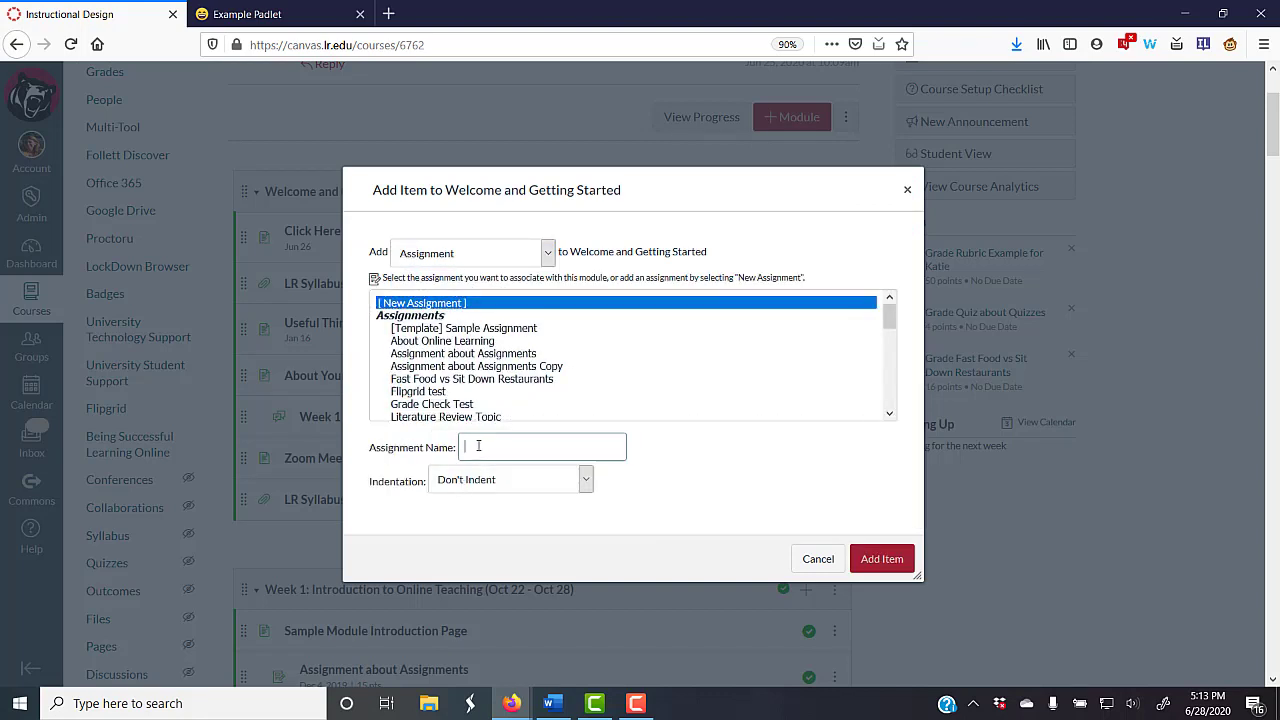
text(Padlet)
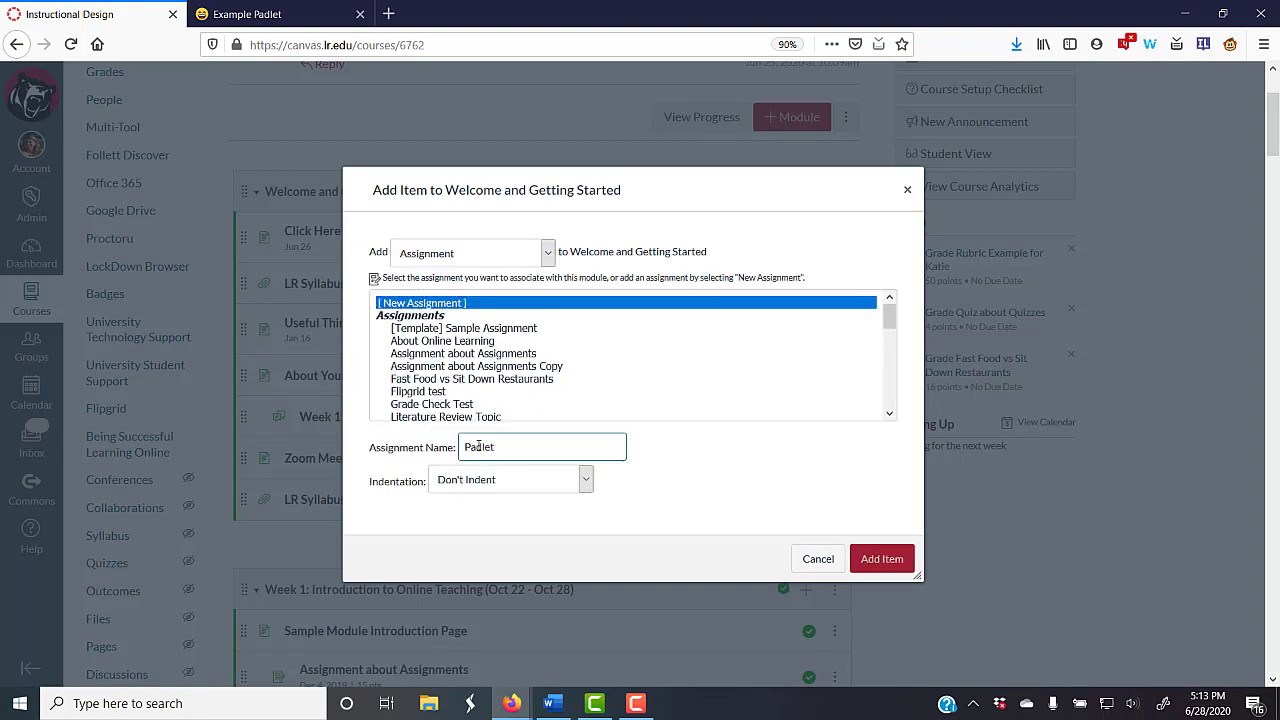
click(880, 559)
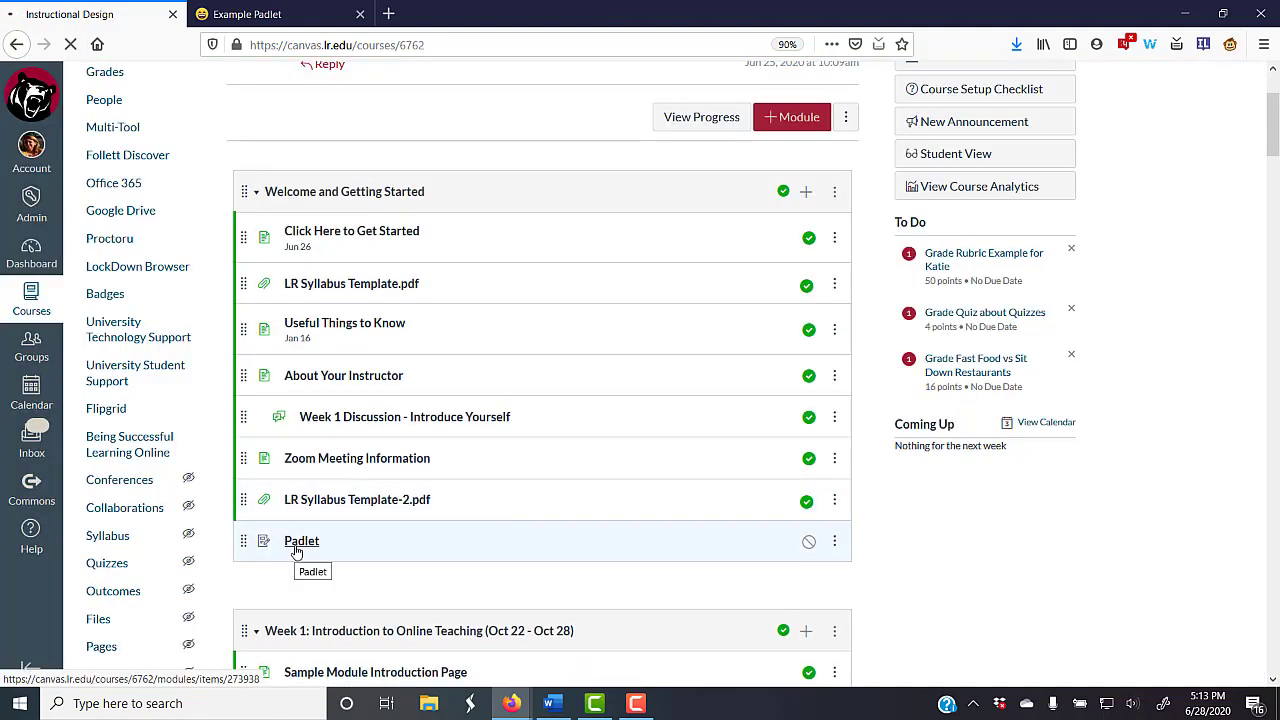
click(300, 544)
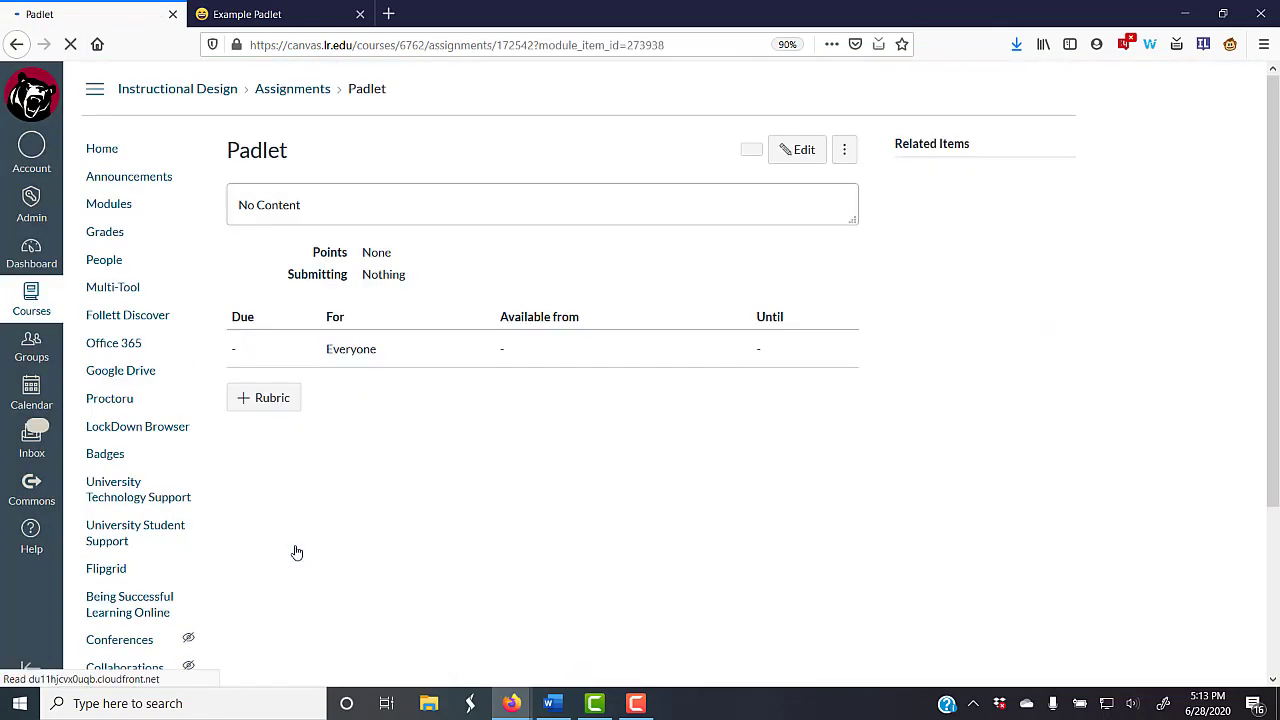
- Write the description 'Please contribute your thoughts about ice cream flavors to this padlet'
click(801, 152)
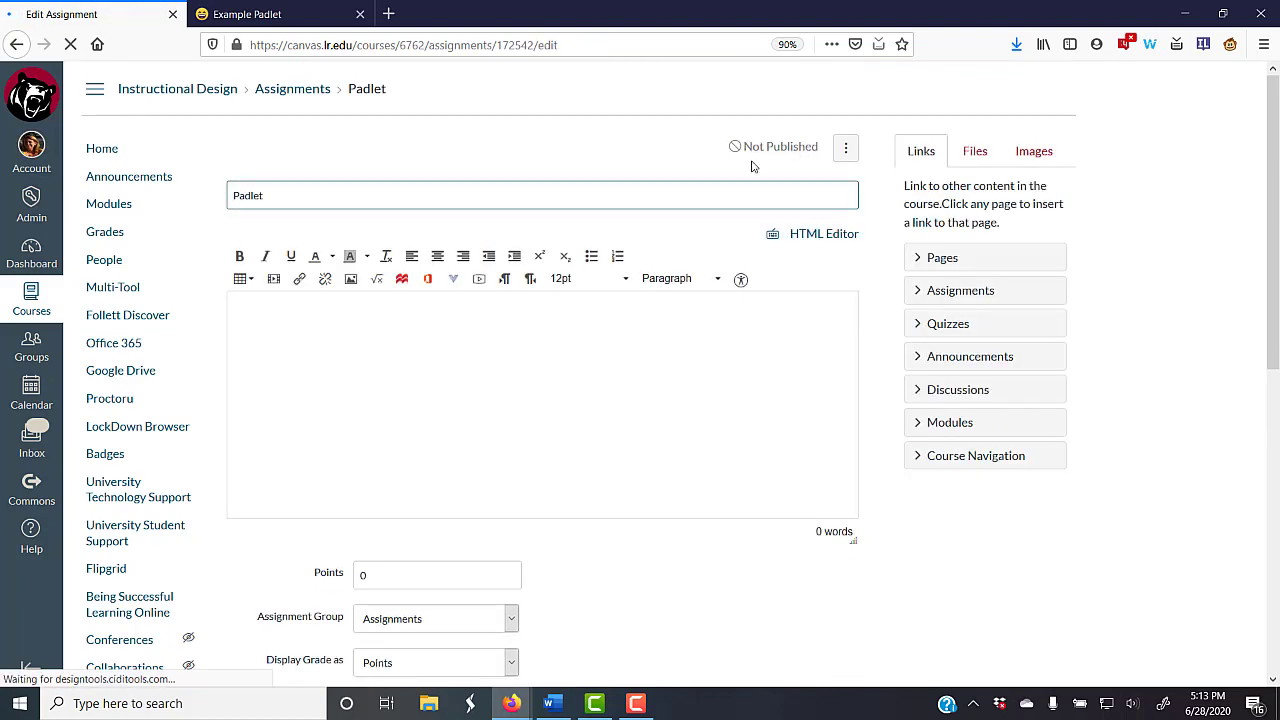
click(346, 340)
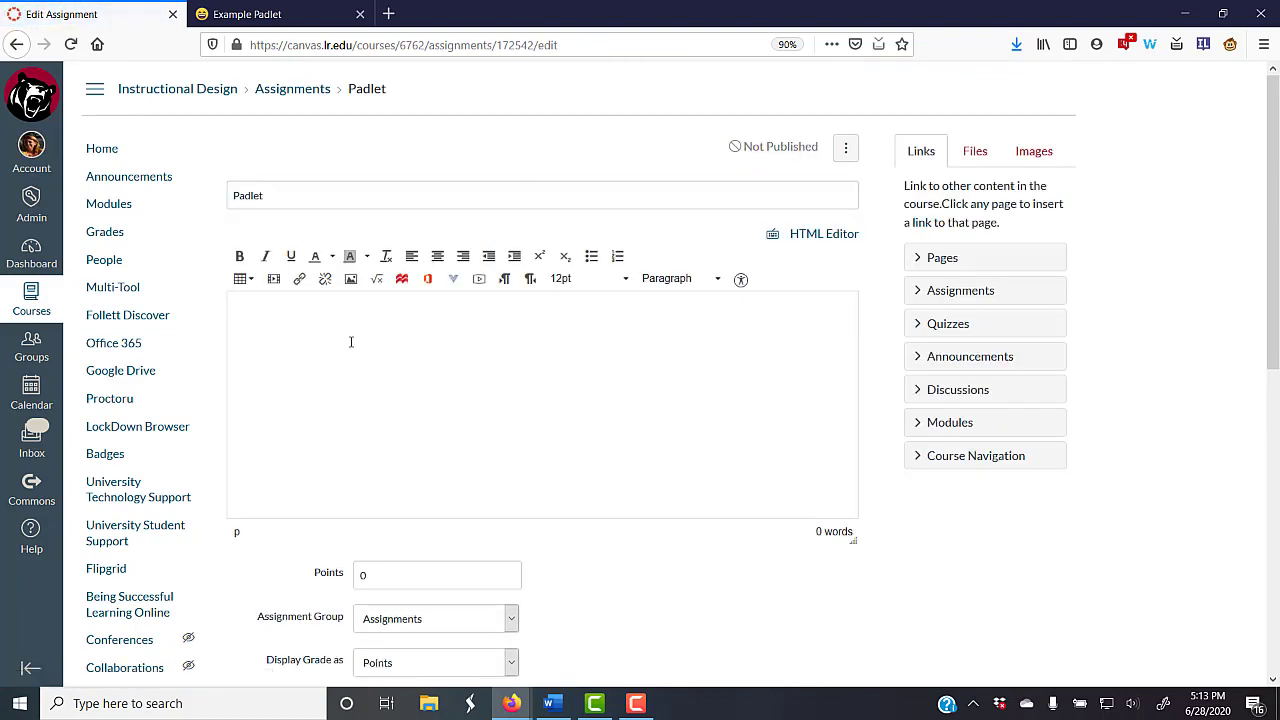
key(BackSpace)
key(BackSpace)
text(Please Contribute Your THoug)
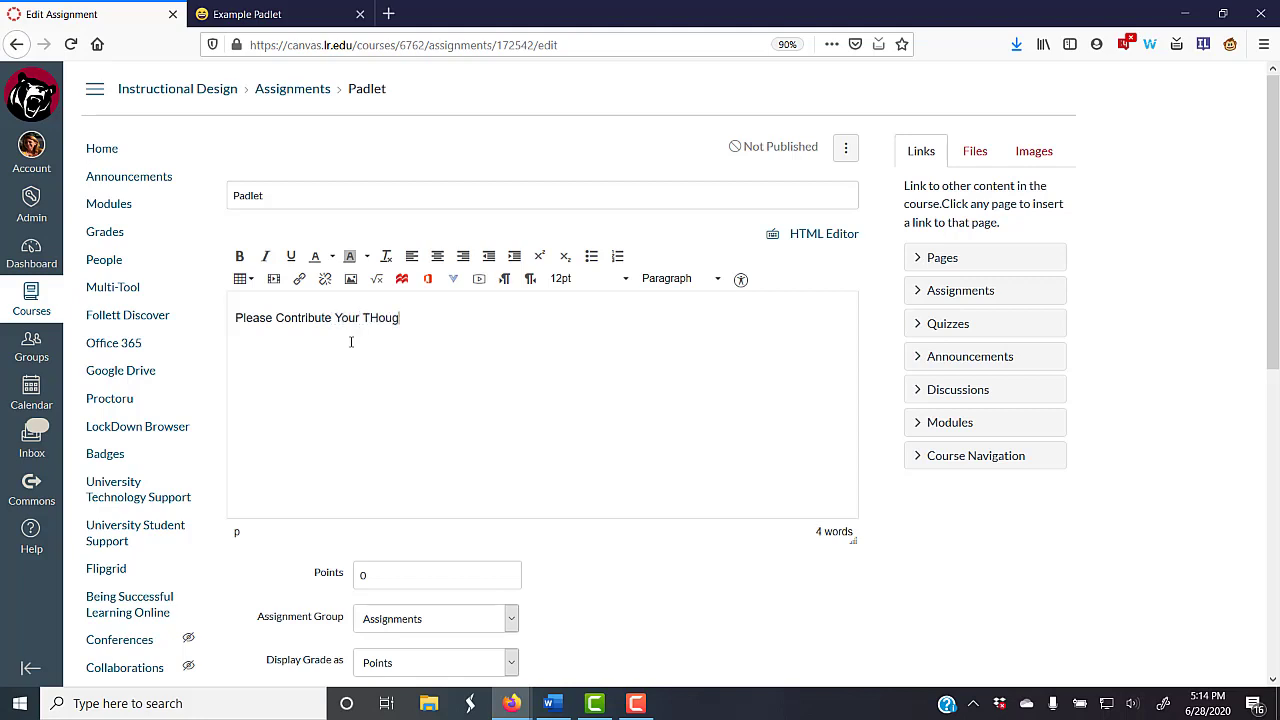
key(BackSpace)
key(BackSpace)
key(BackSpace)
key(BackSpace)
key(BackSpace)
key(BackSpace)
key(BackSpace)
key(BackSpace)
key(BackSpace)
key(BackSpace)
key(BackSpace)
key(BackSpace)
key(BackSpace)
key(BackSpace)
key(BackSpace)
key(BackSpace)
key(BackSpace)
key(BackSpace)
key(BackSpace)
key(BackSpace)
text(contribute your thoughts abuout ice)
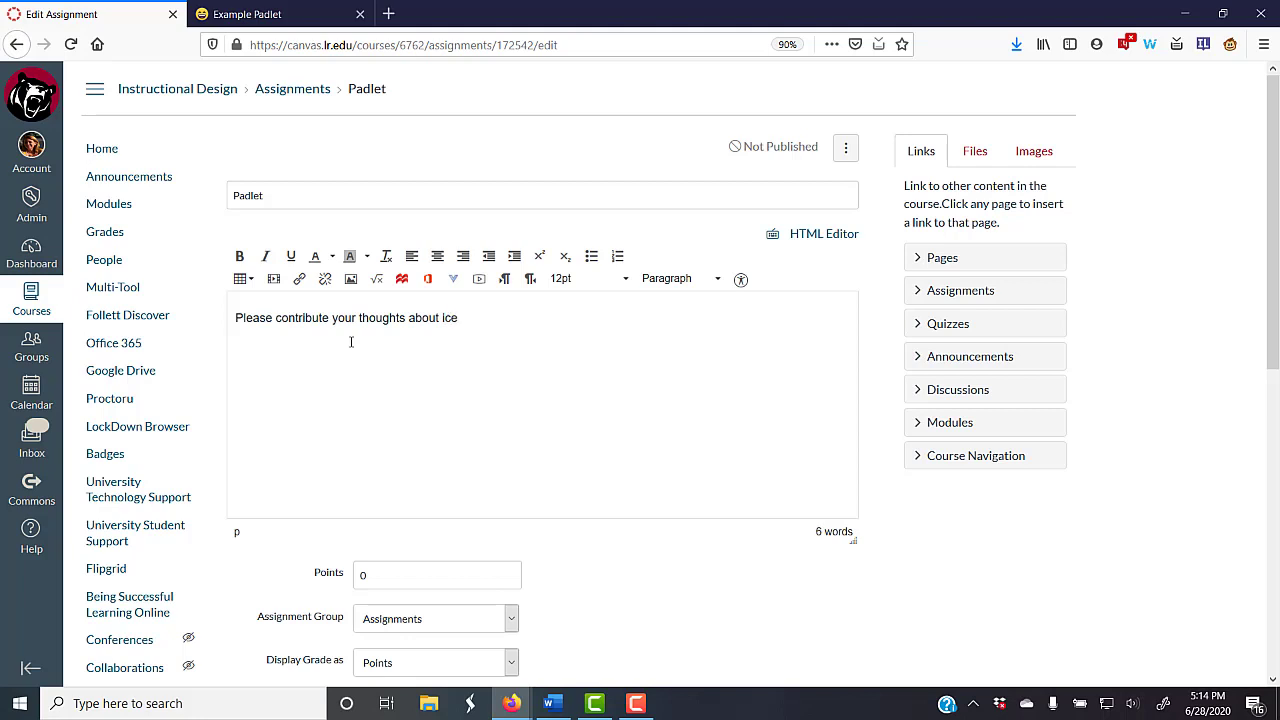
text( cream flavors to this padlet)
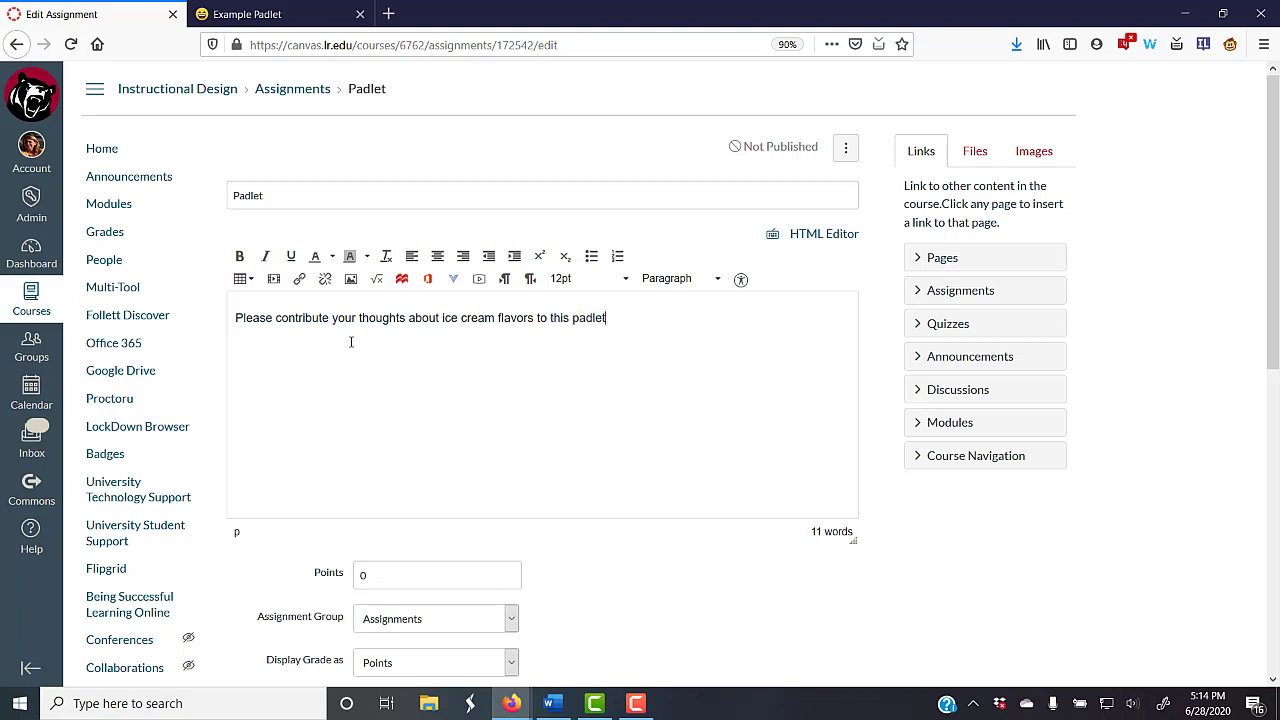
double_click(591, 318)
- Link the word 'padlet' to the copied Example Padlet URL
click(300, 280)
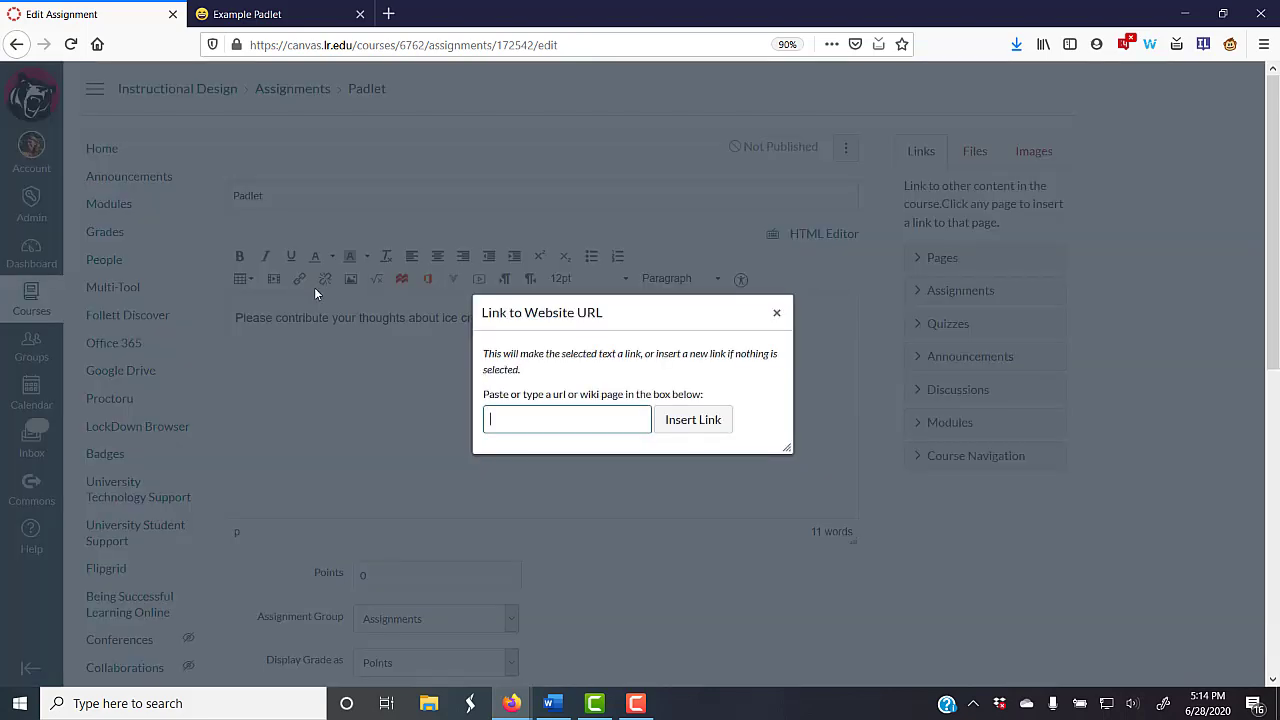
click(557, 426)
key(ctrl+v)
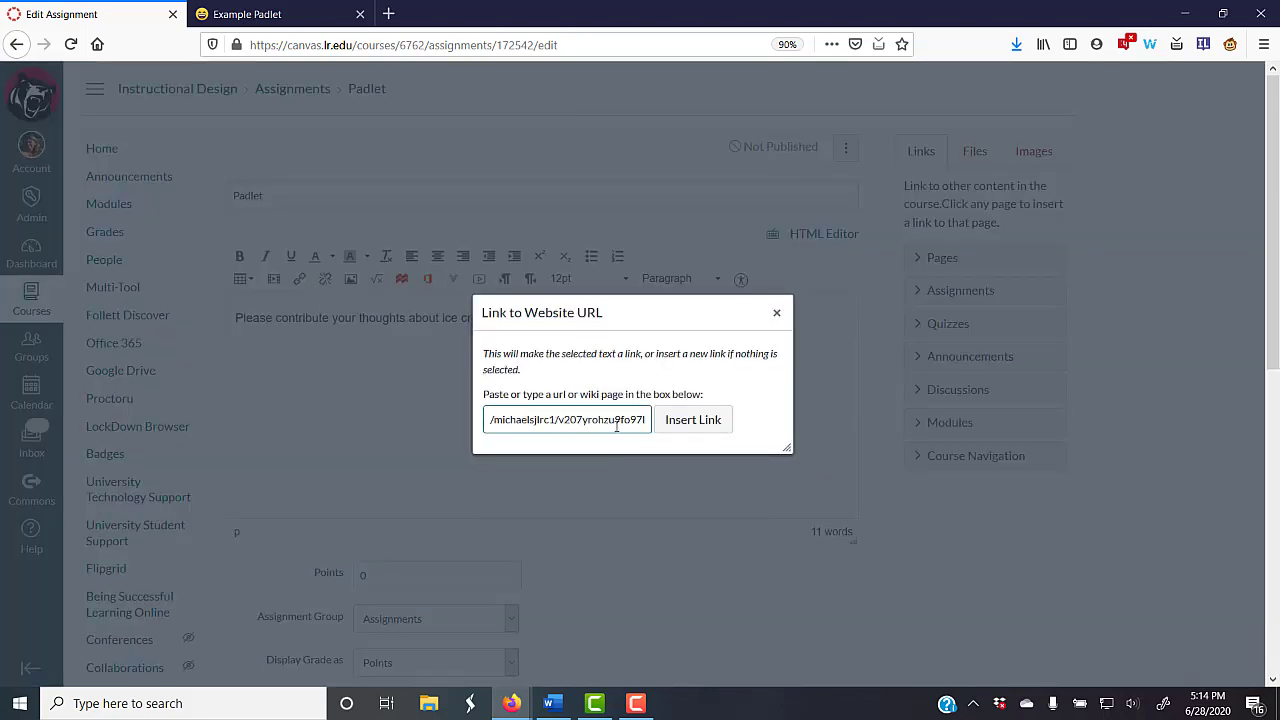
click(694, 424)
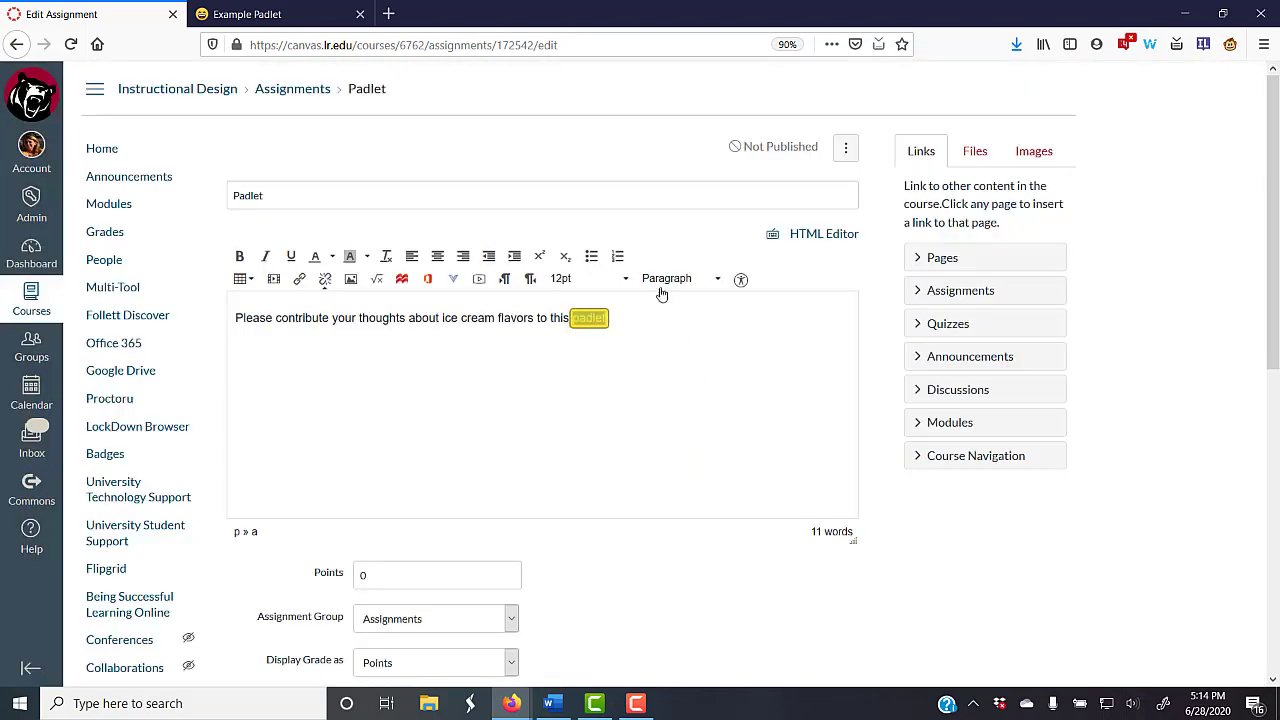
- Save the assignment and close the duplicate Example Padlet tab
scroll(710, 500, down, 5)
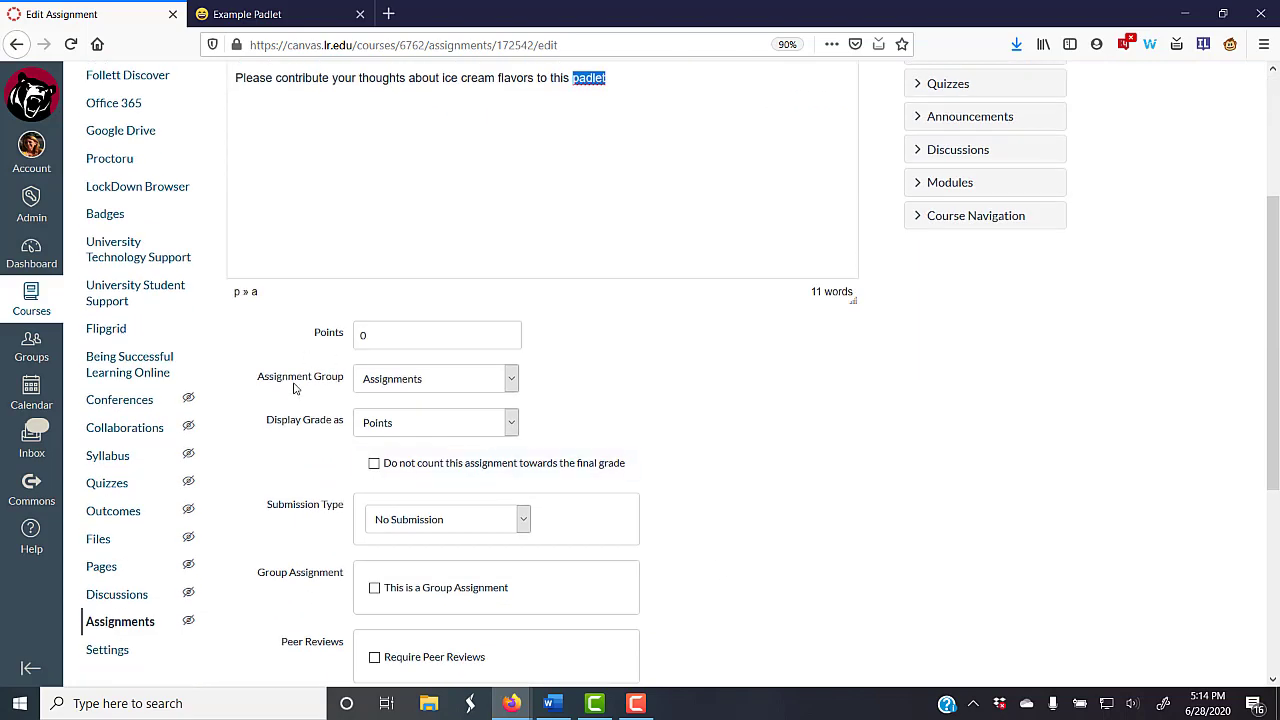
scroll(737, 514, down, 8)
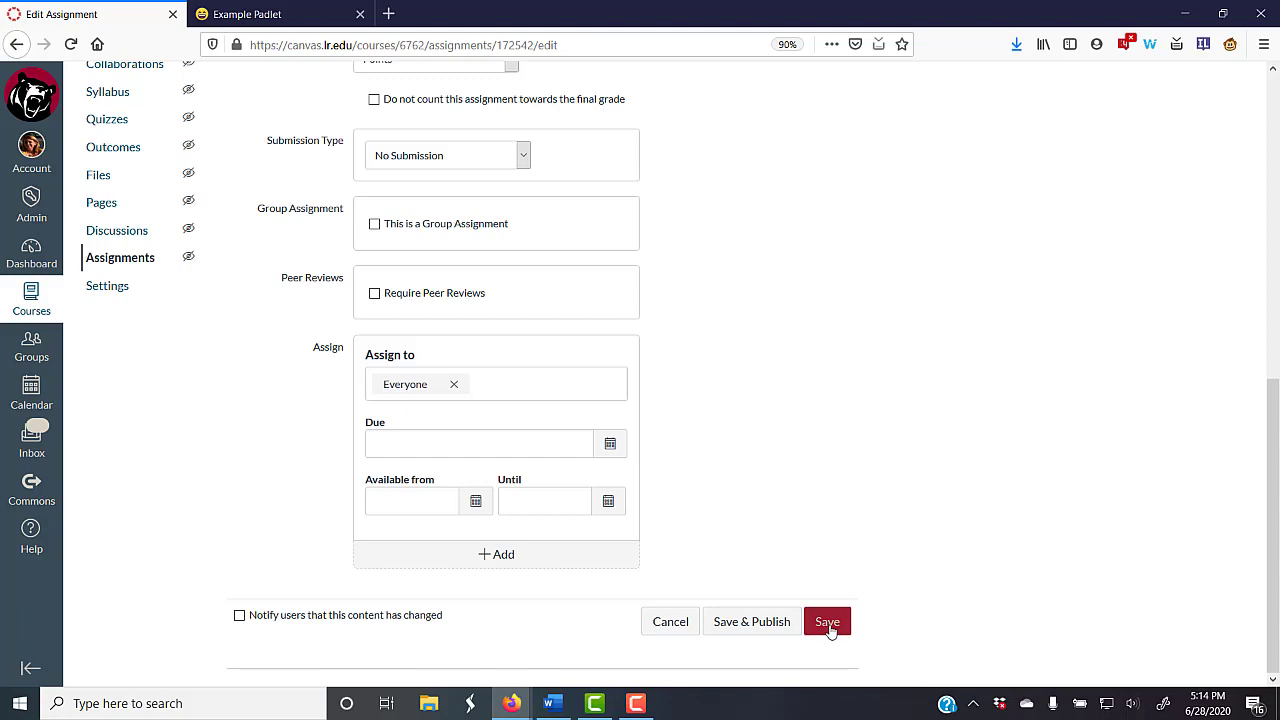
click(827, 624)
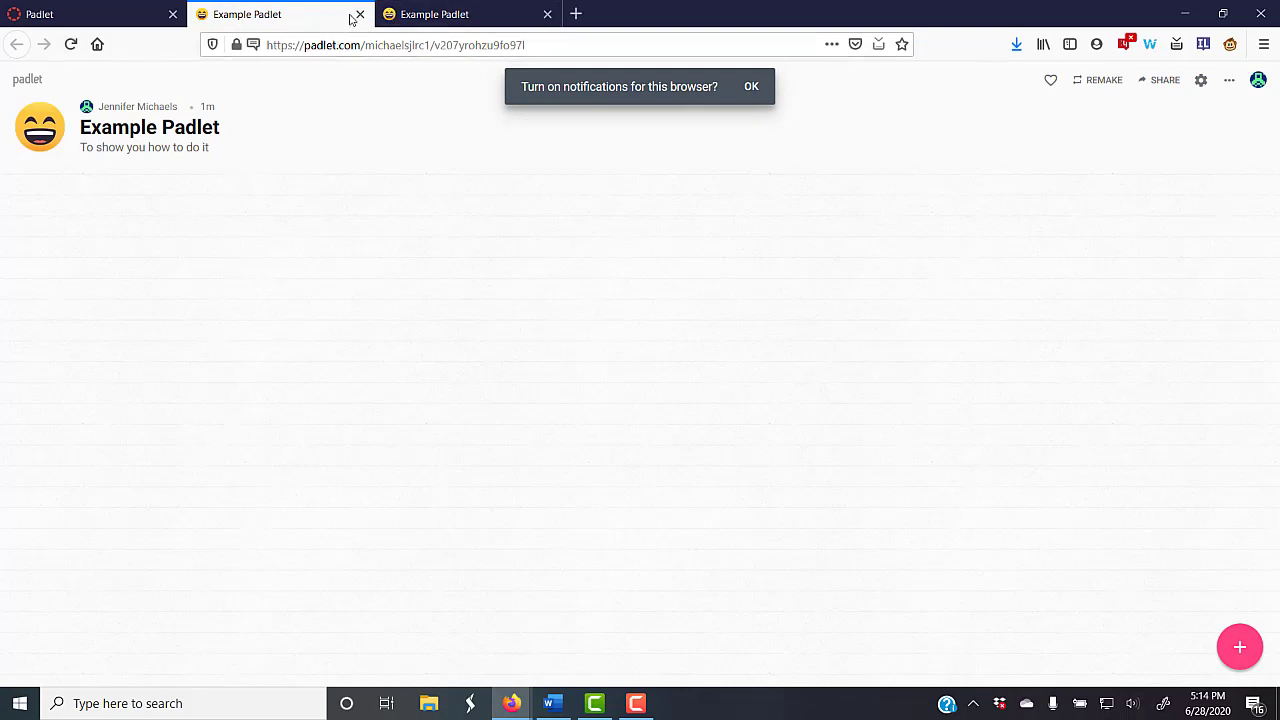
click(360, 14)
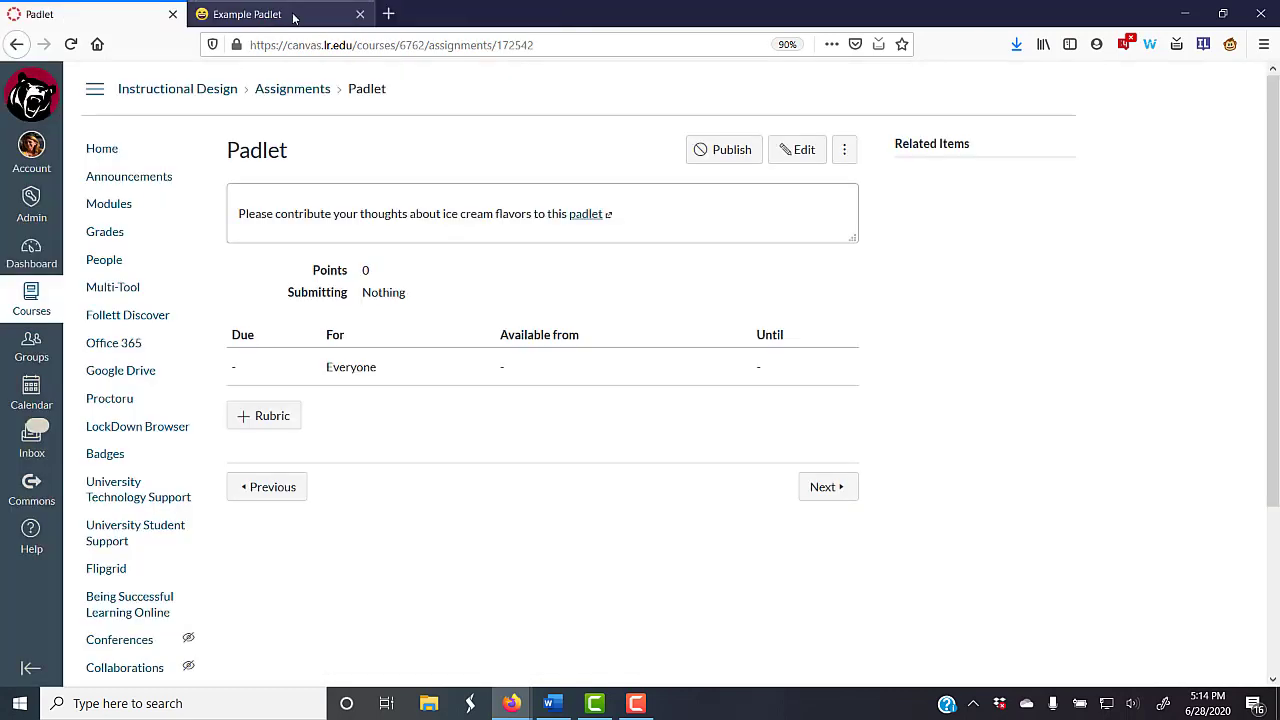
- Copy the Example Padlet's embed code from its Share options, then return to Canvas
click(263, 17)
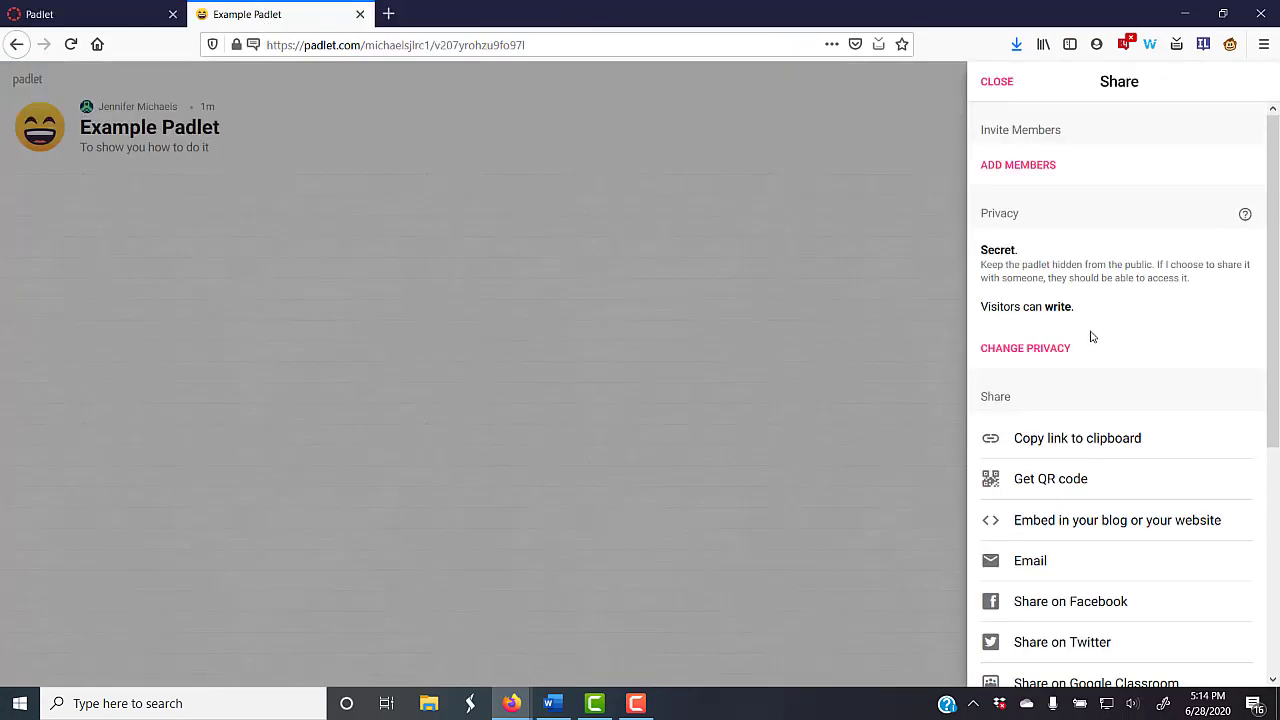
scroll(1080, 340, down, 3)
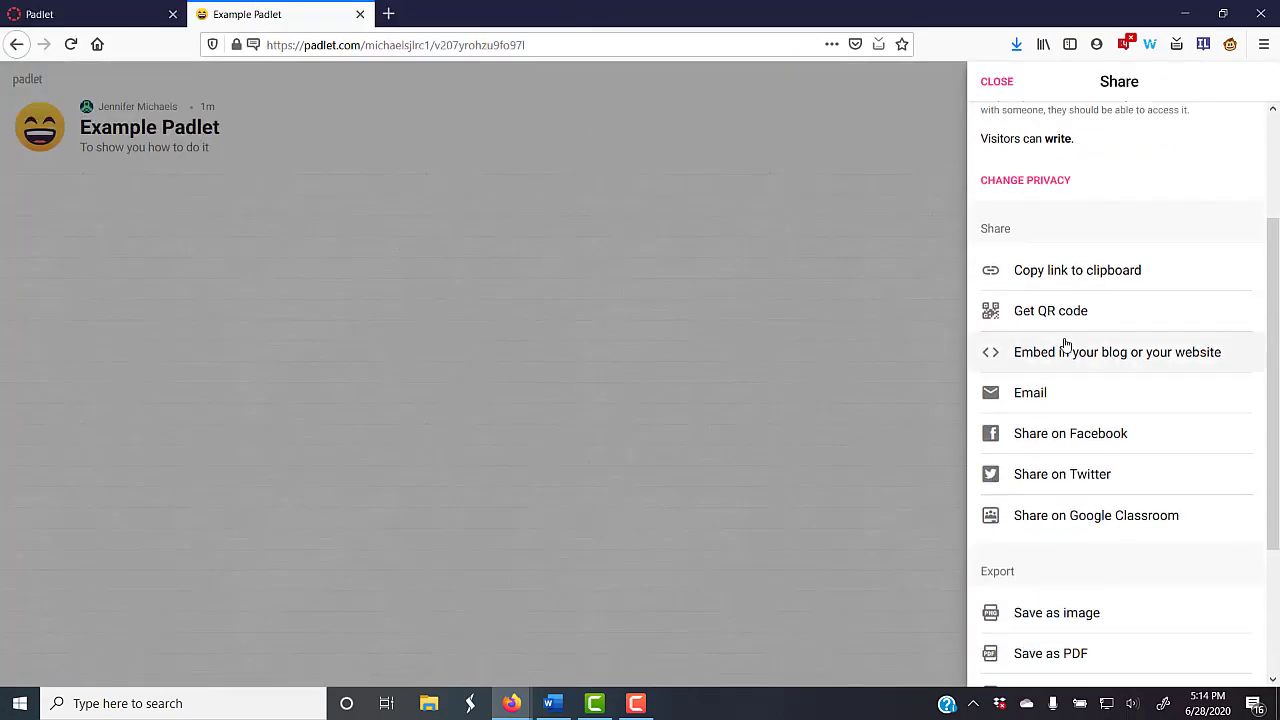
click(1118, 355)
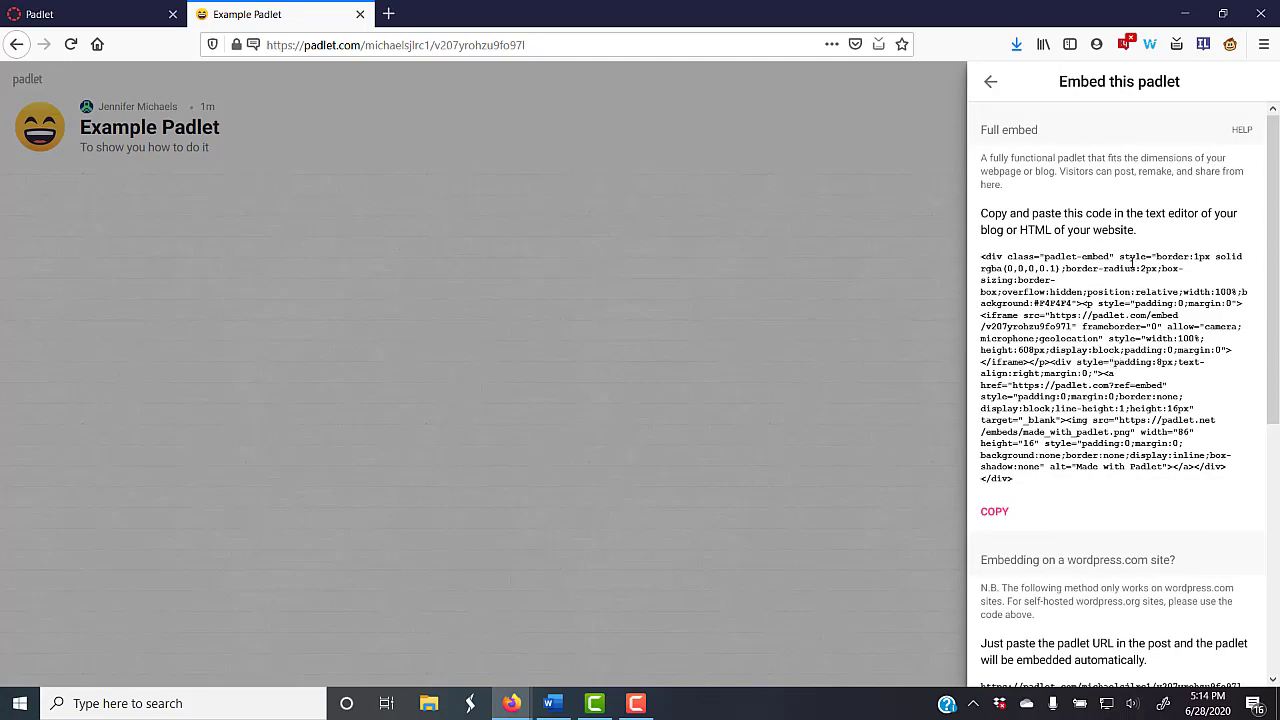
click(994, 514)
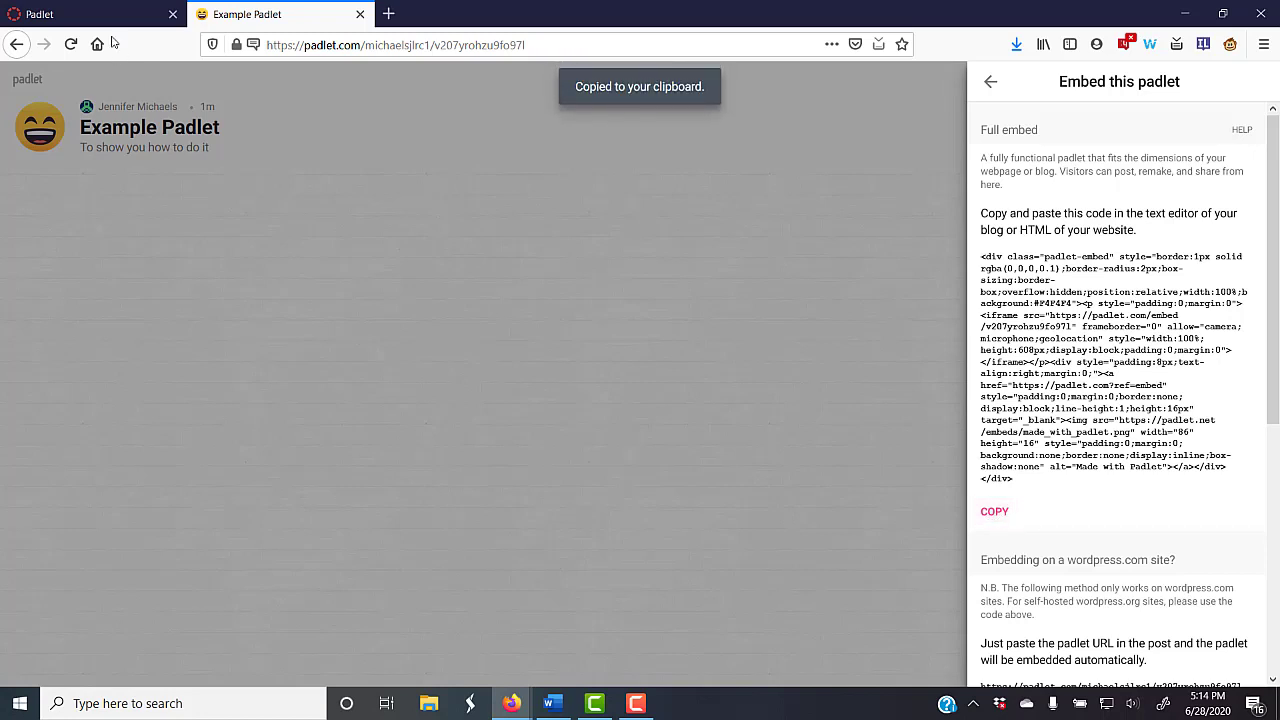
click(86, 16)
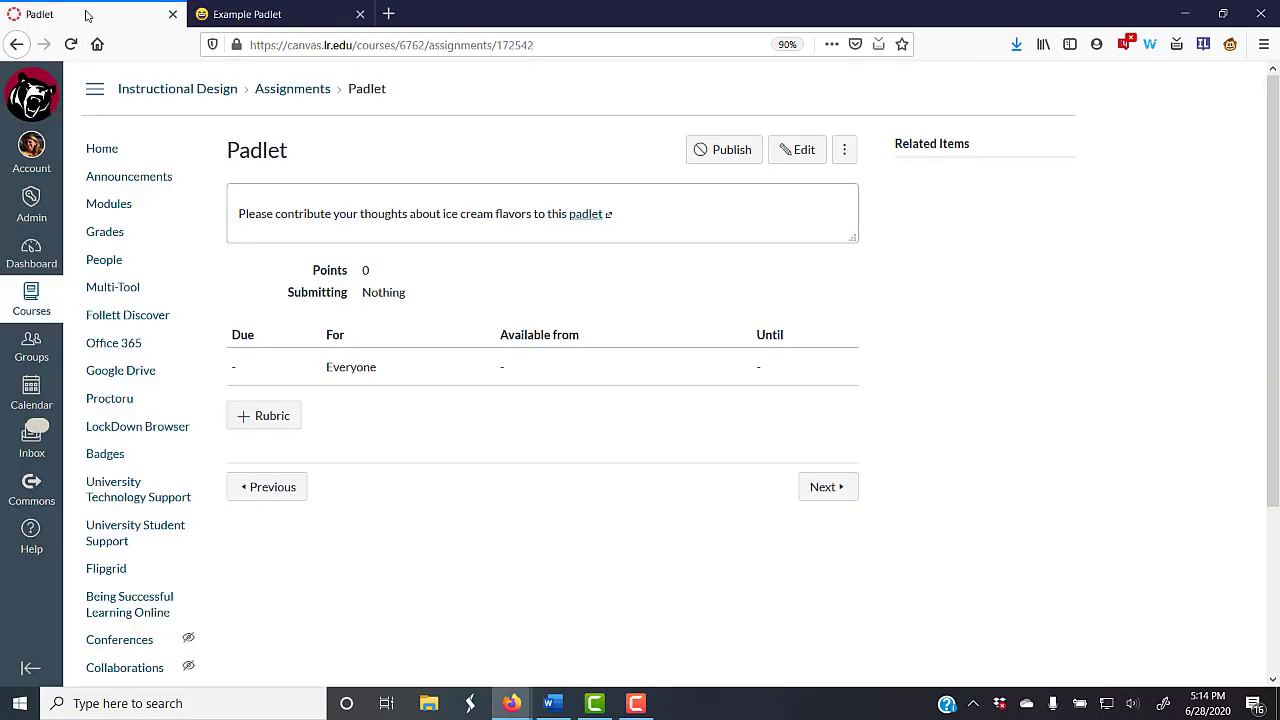
- Paste the padlet embed code into the assignment description via the media embed dialog and save
click(800, 149)
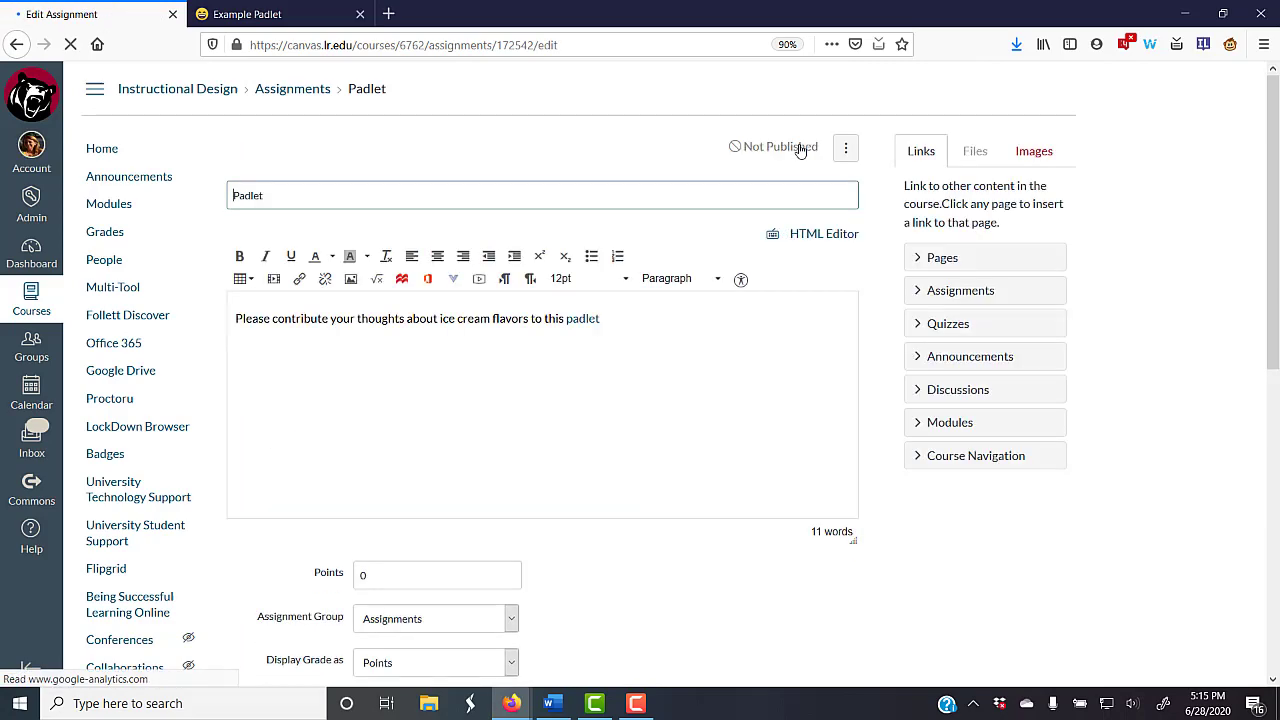
click(273, 280)
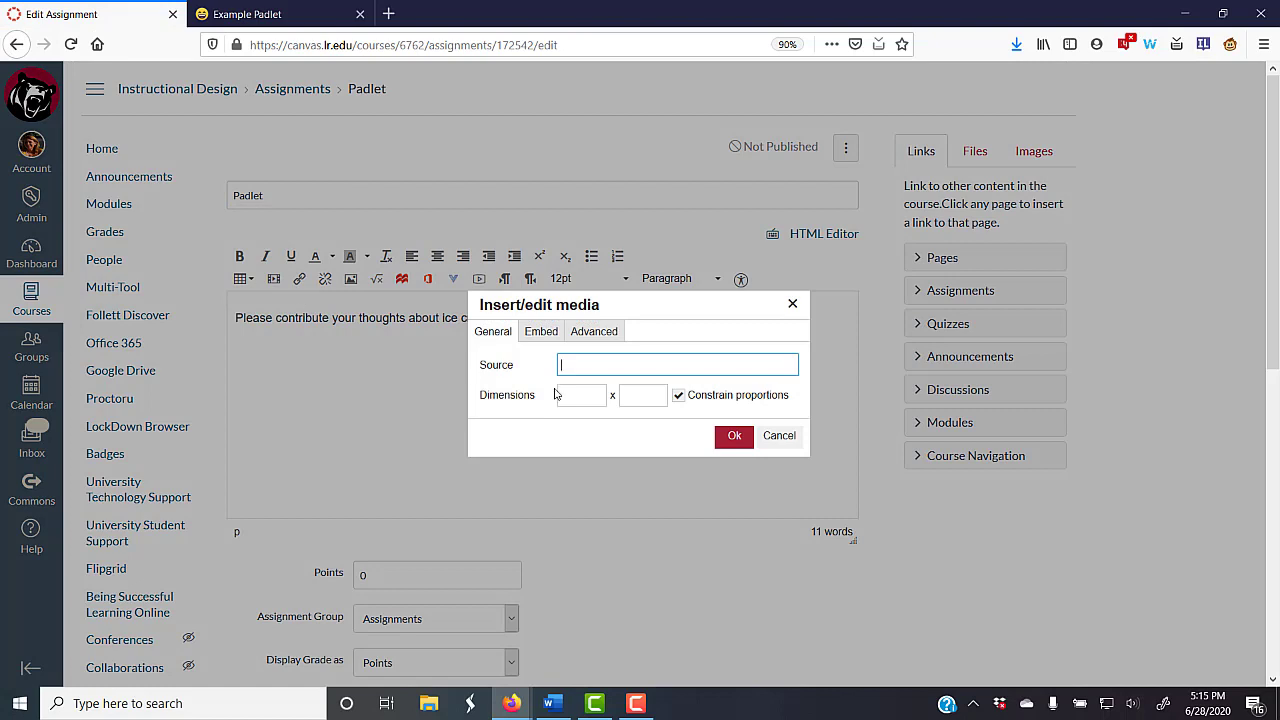
click(543, 333)
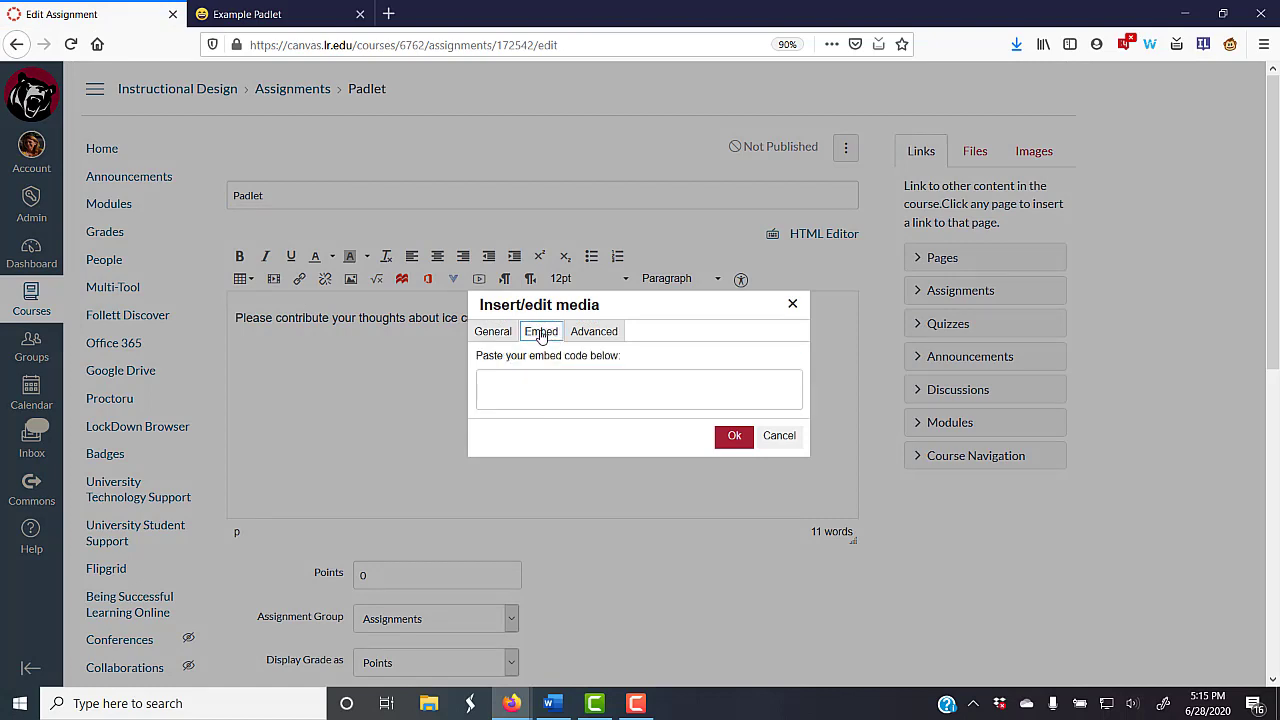
click(530, 388)
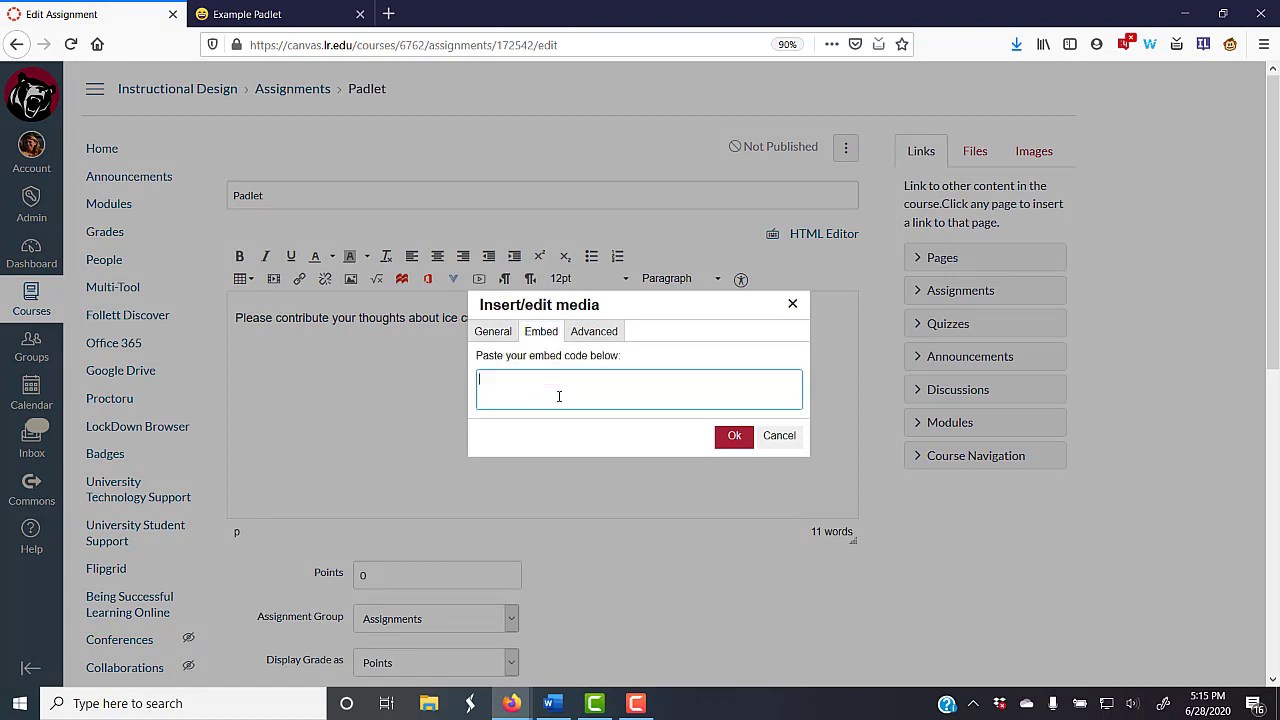
key(ctrl+v)
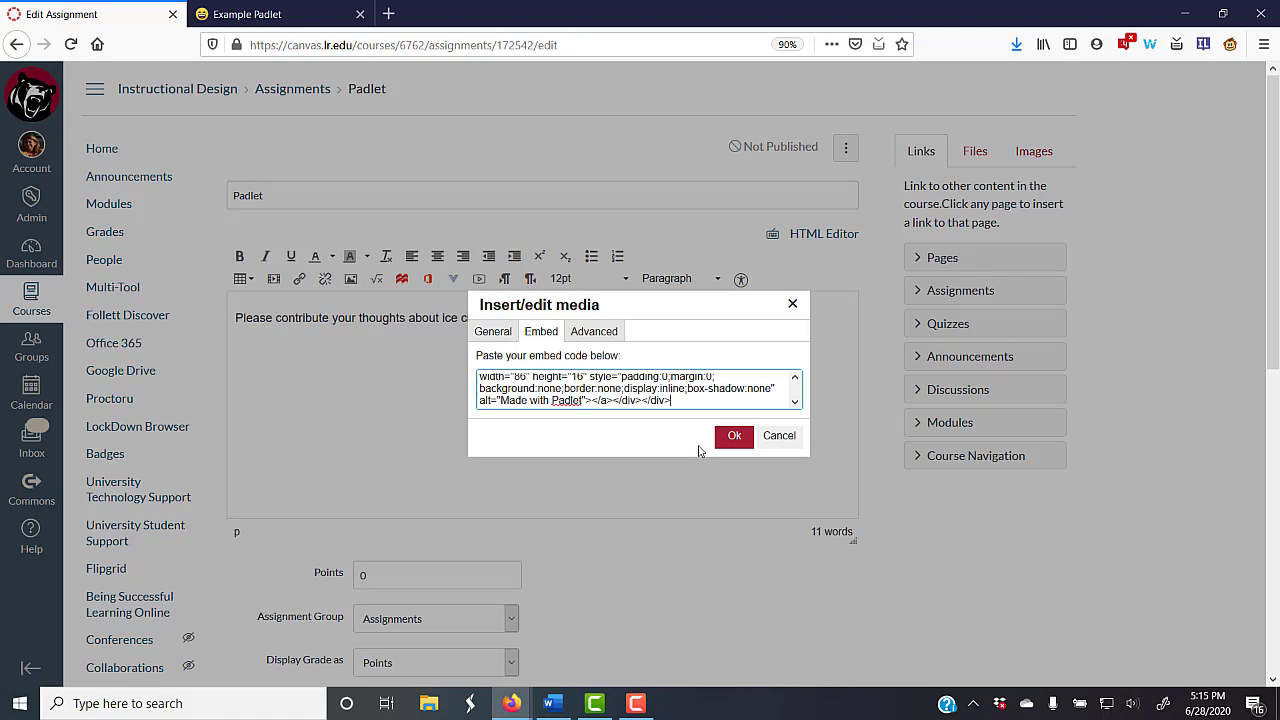
click(734, 437)
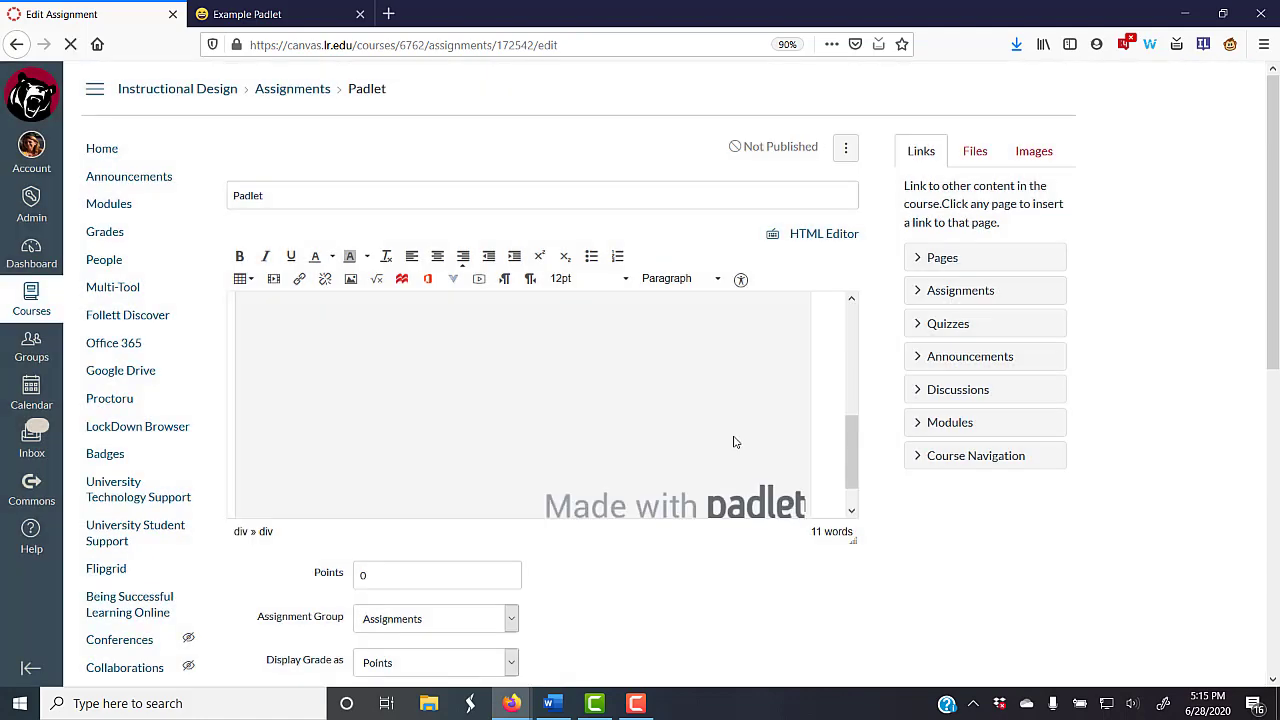
scroll(738, 442, down, 5)
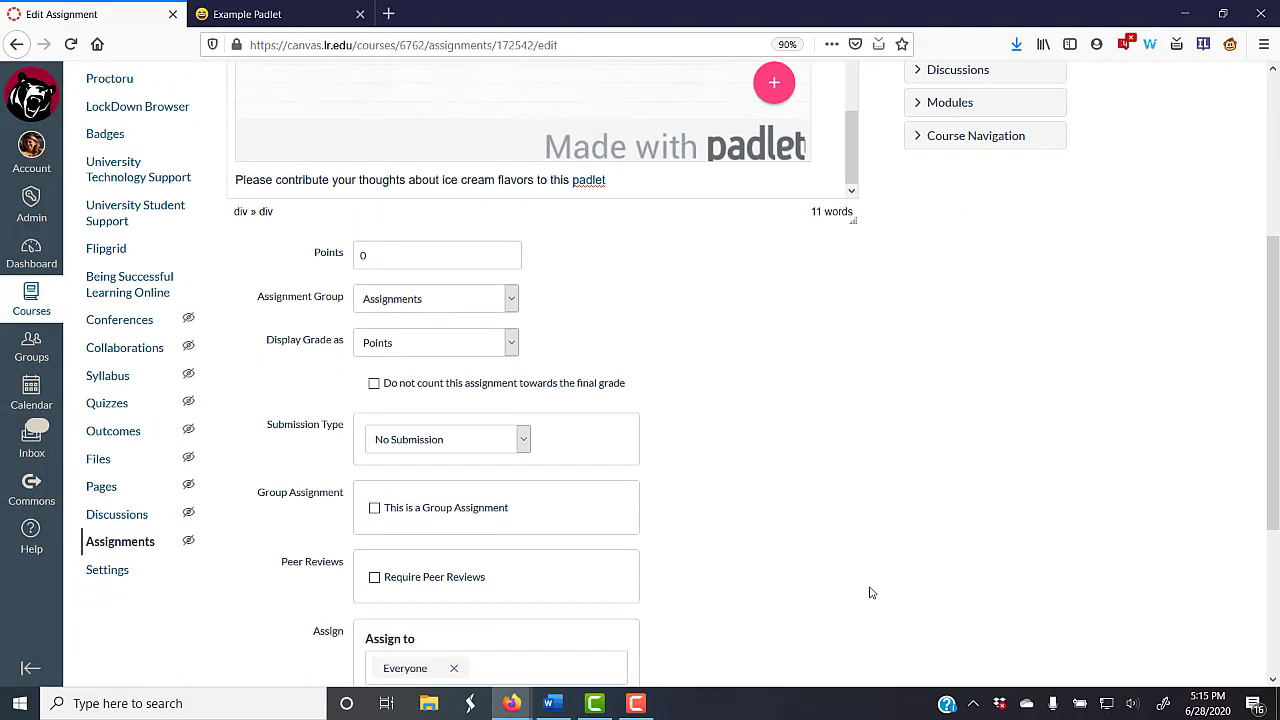
scroll(868, 580, down, 4)
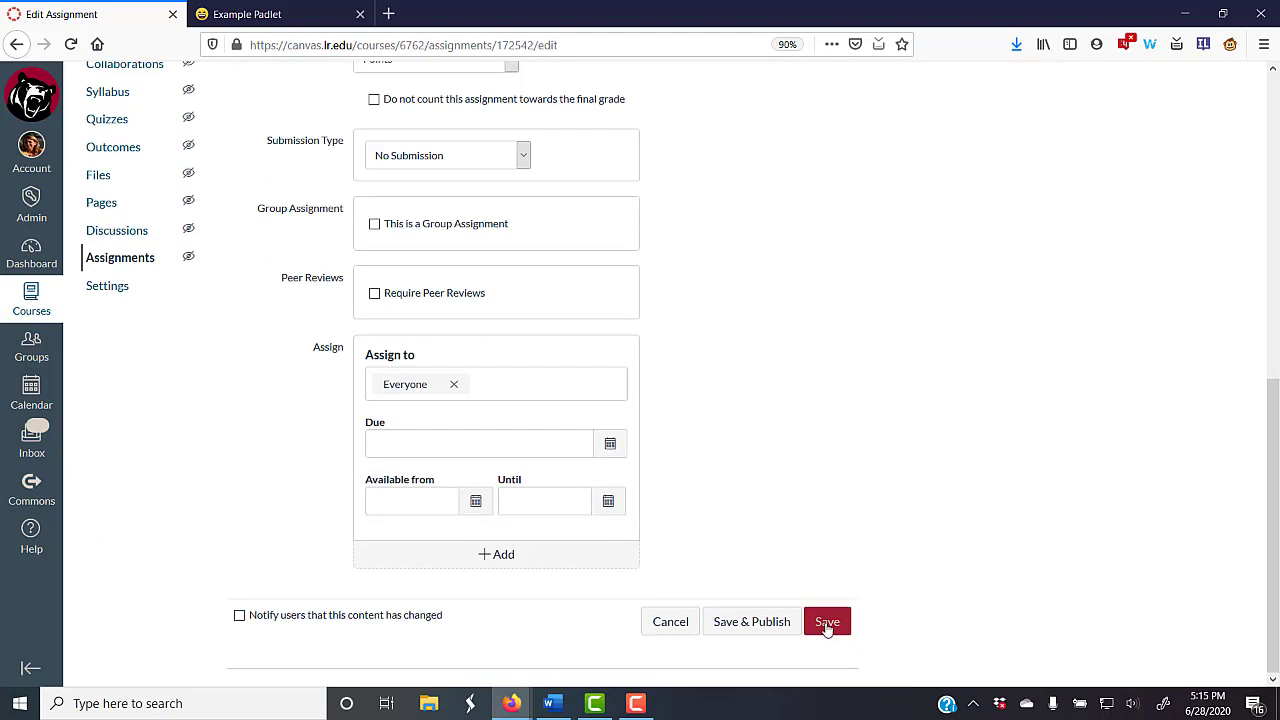
click(833, 626)
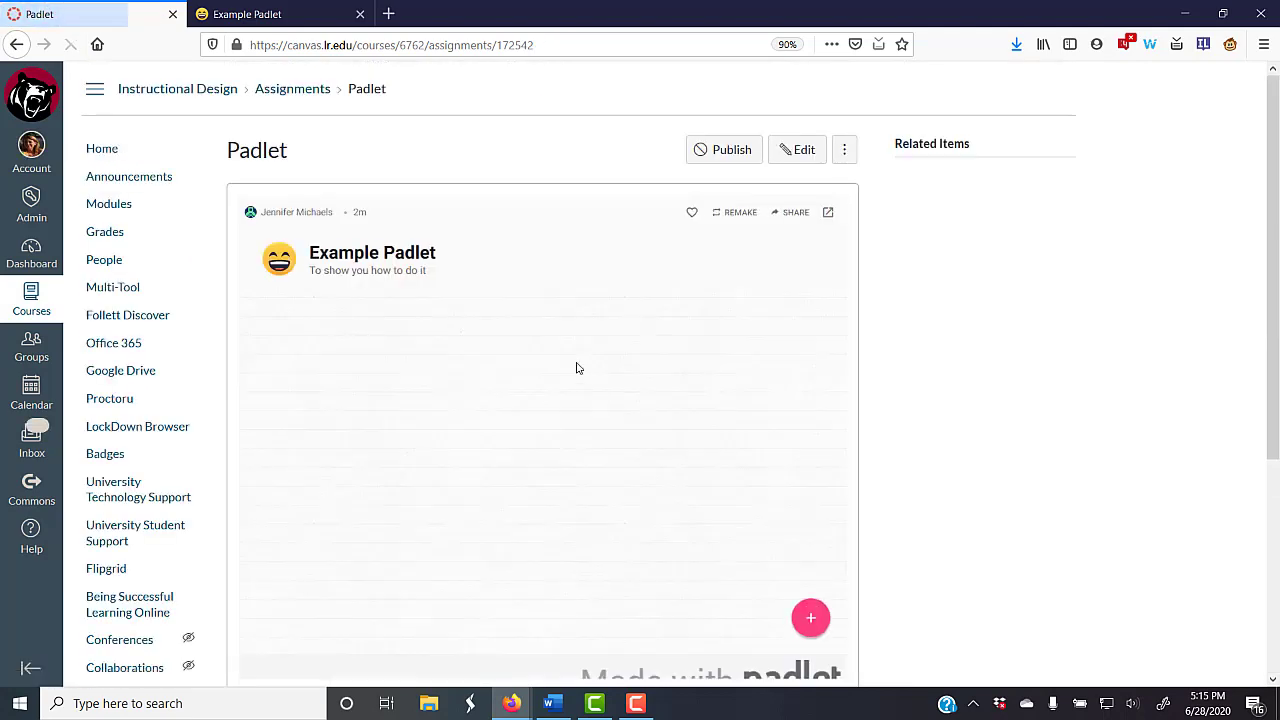
- Publish a post titled 'Type their contribution' on the padlet embedded in Canvas
click(810, 622)
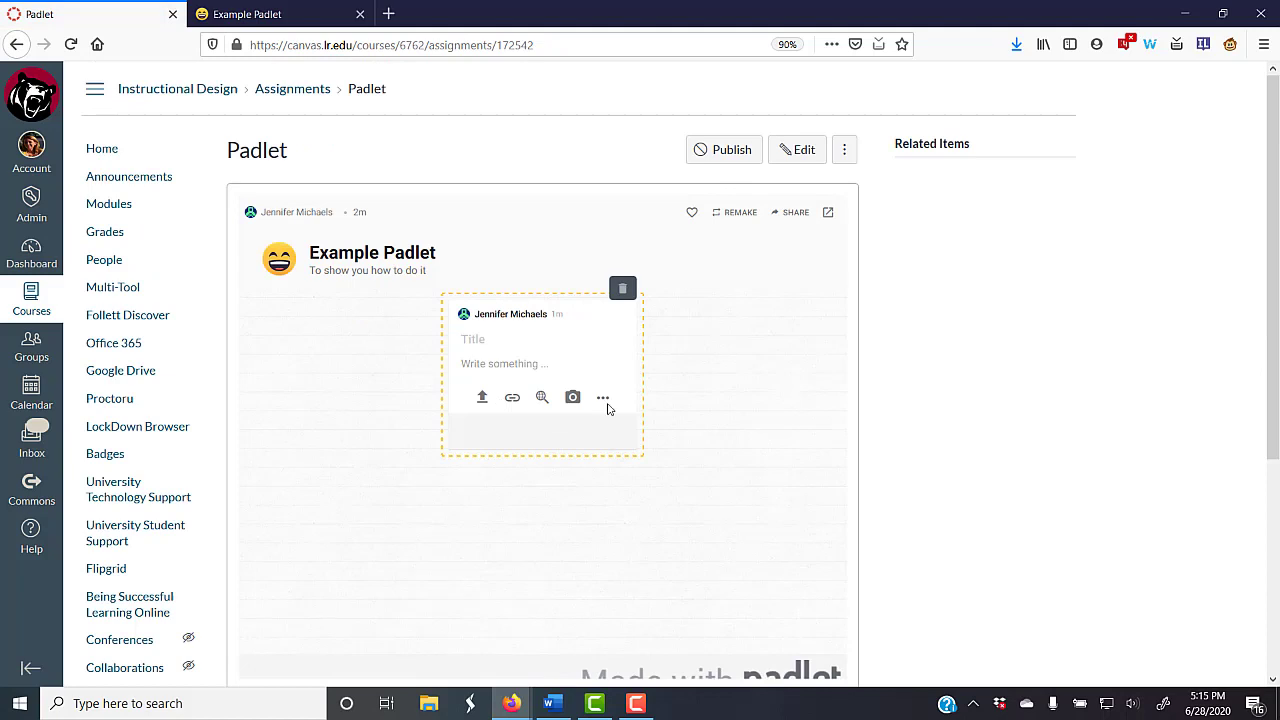
text(Type their contribution)
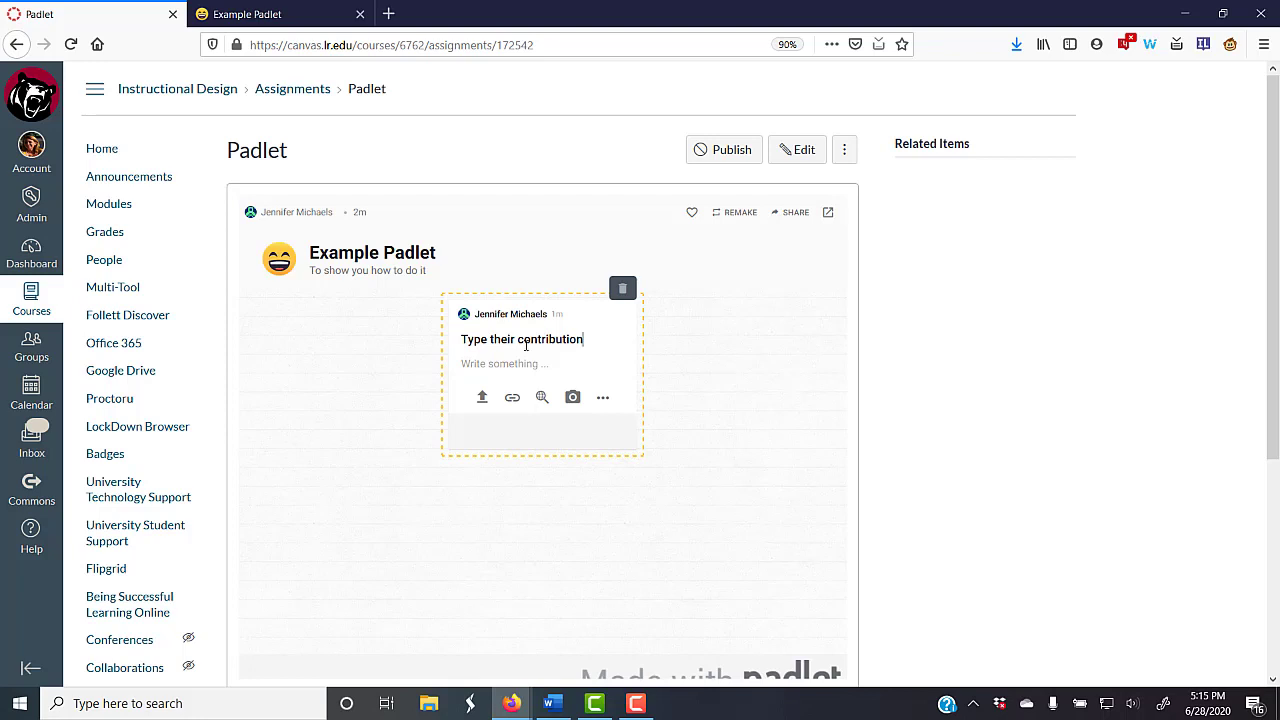
key(Tab)
click(717, 371)
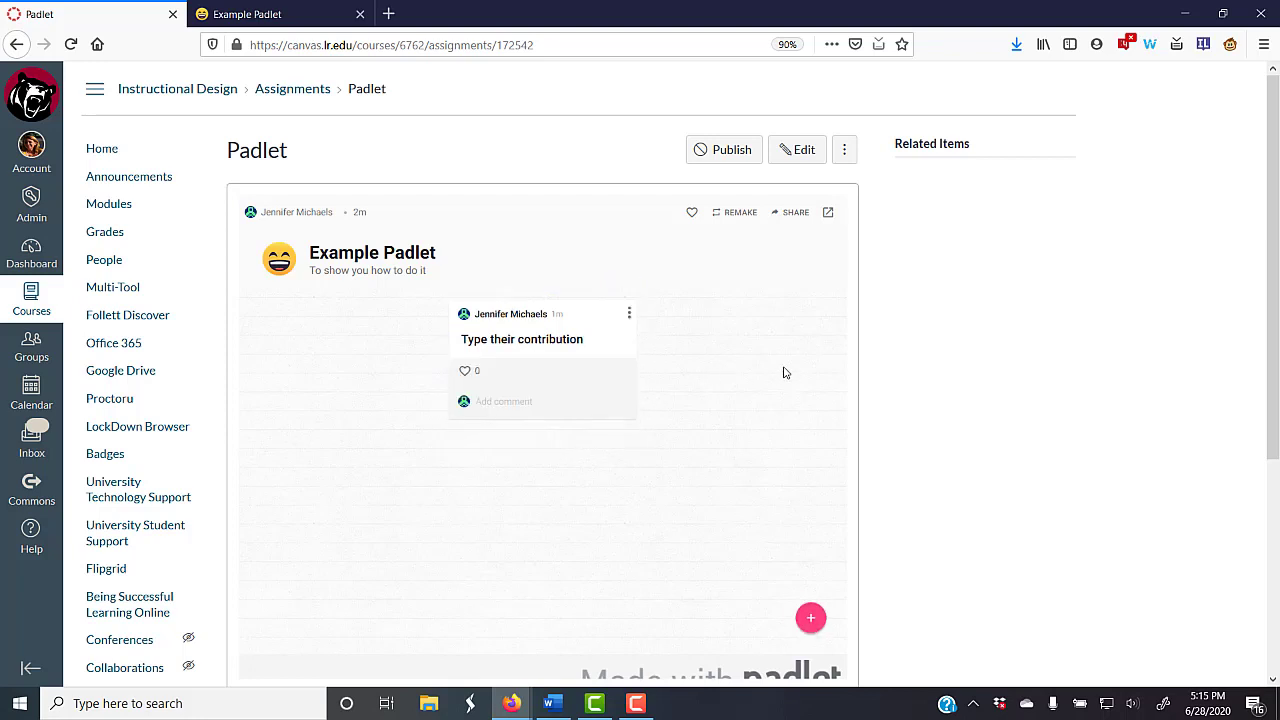